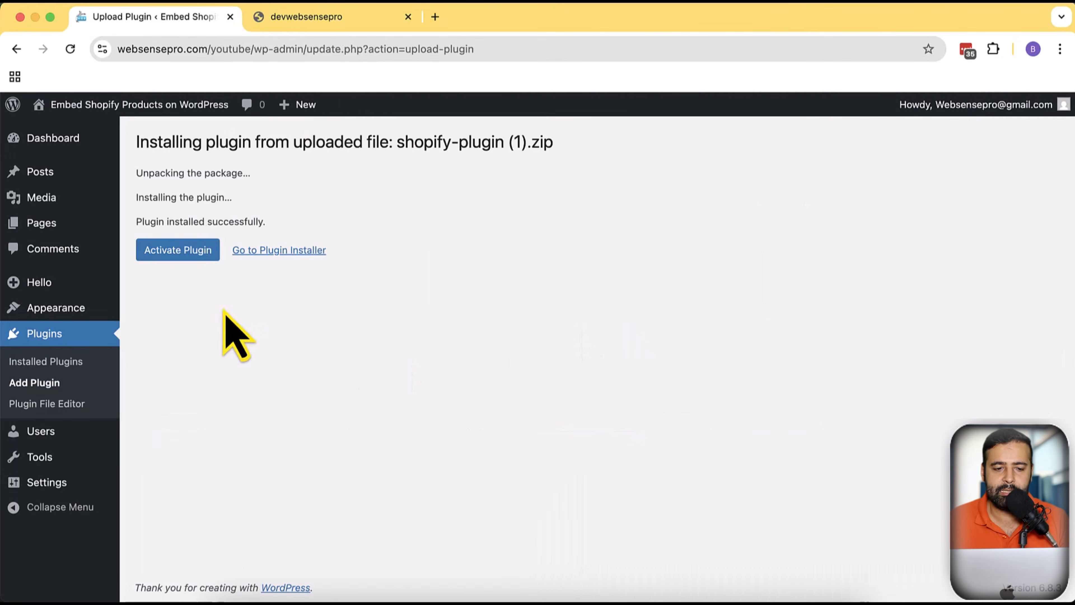
Activate the uploaded Shopify plugin in WordPress
left_click(205, 254)
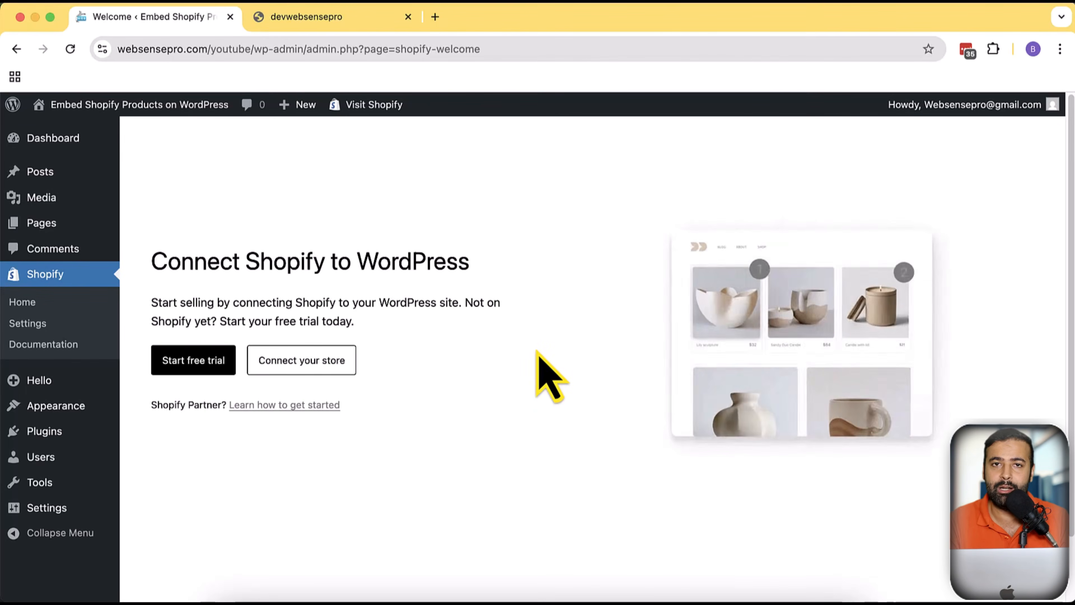
left_click(331, 26)
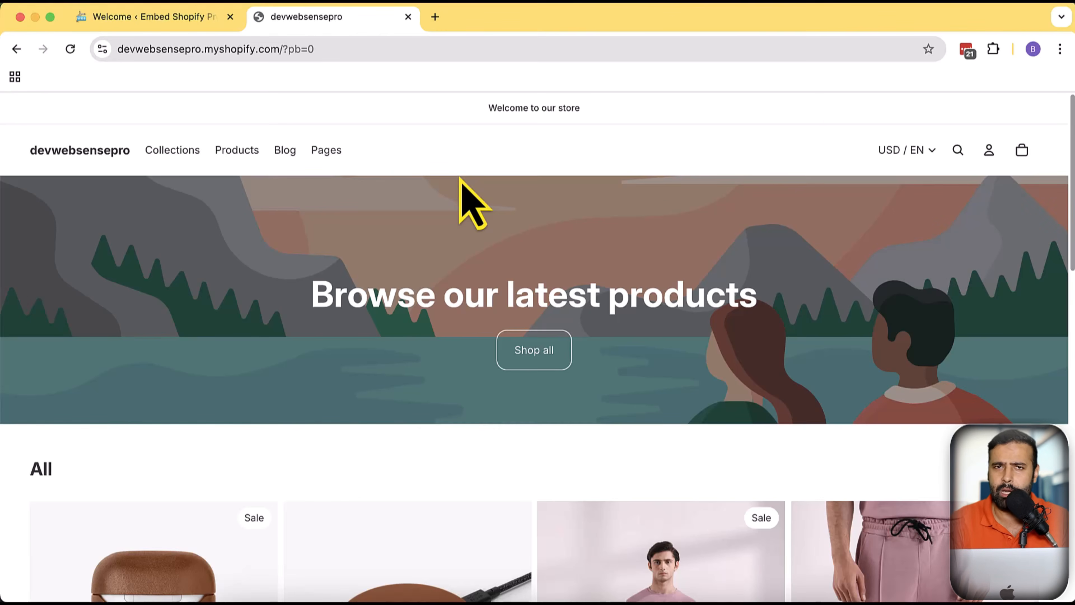
Open the WebSensePro YouTube channel in a new tab and go to its playlists
left_click(435, 17)
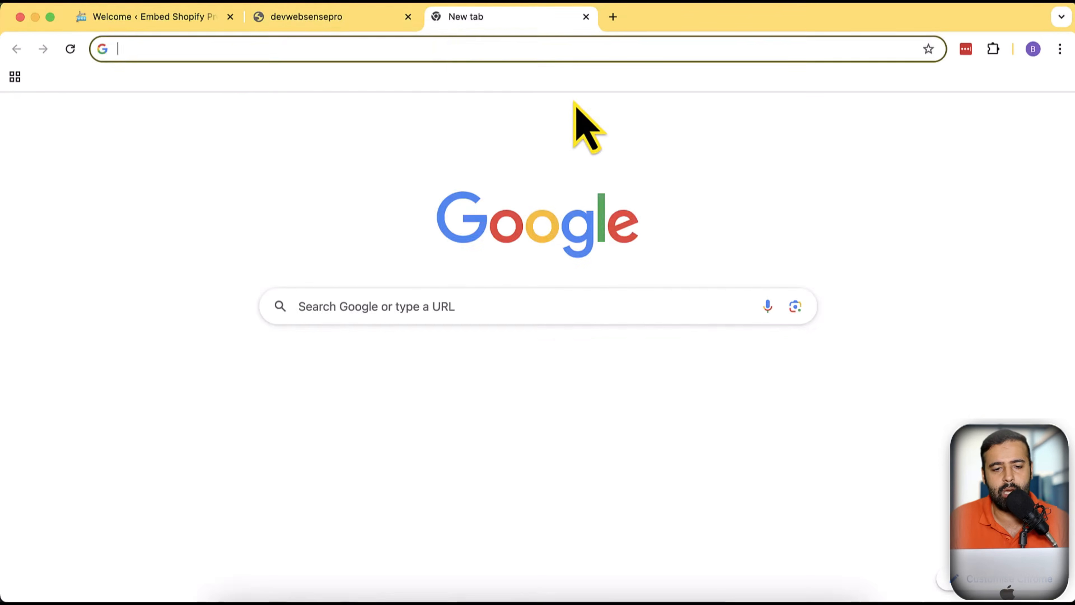
type("yout")
key("Right")
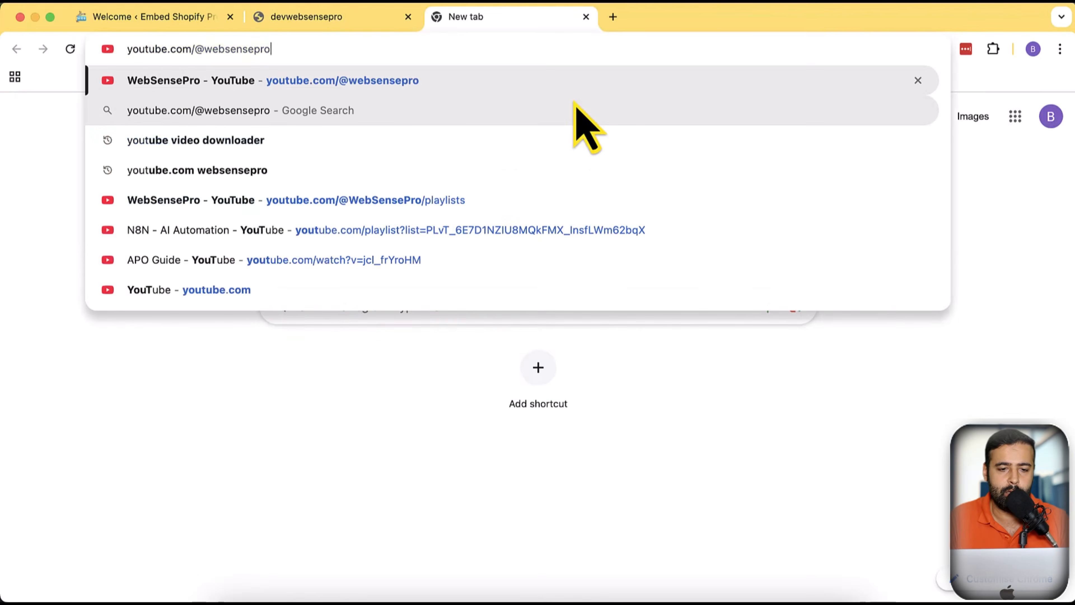
key("Return")
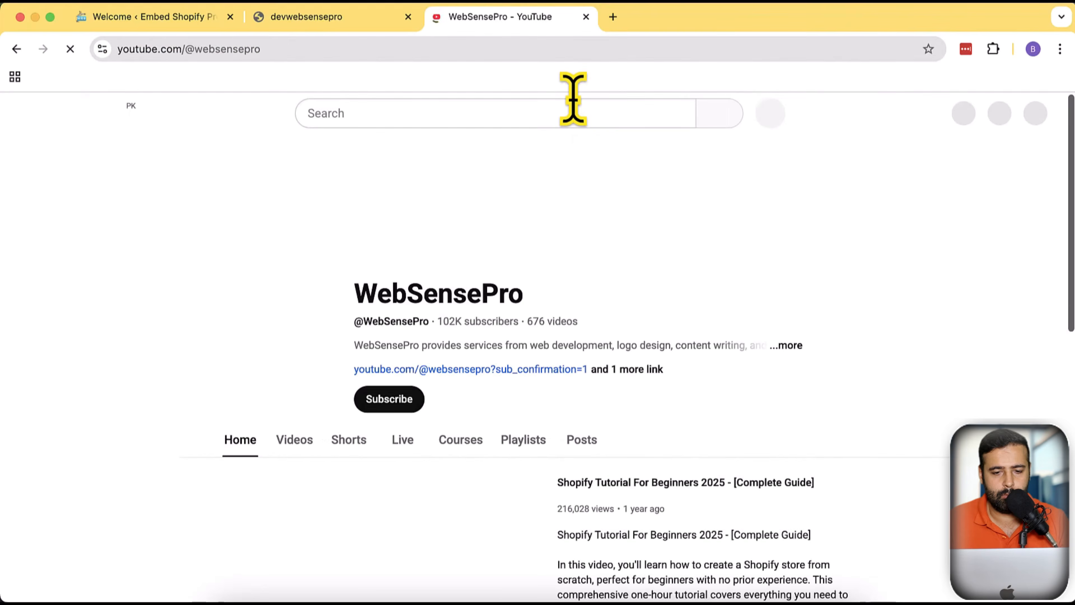
scroll(511, 480, "down", 5)
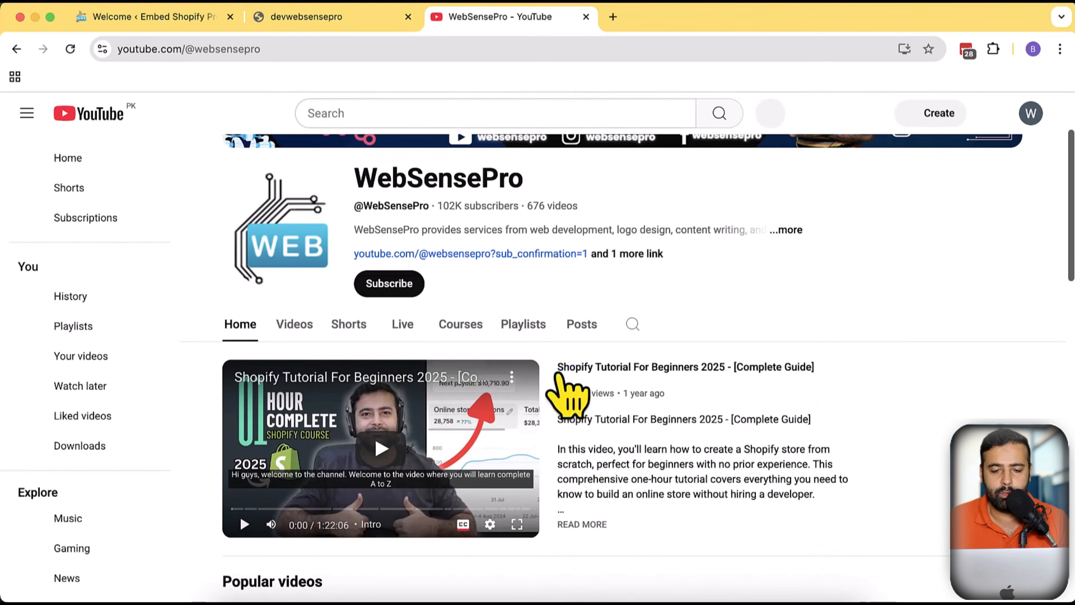
left_click(523, 324)
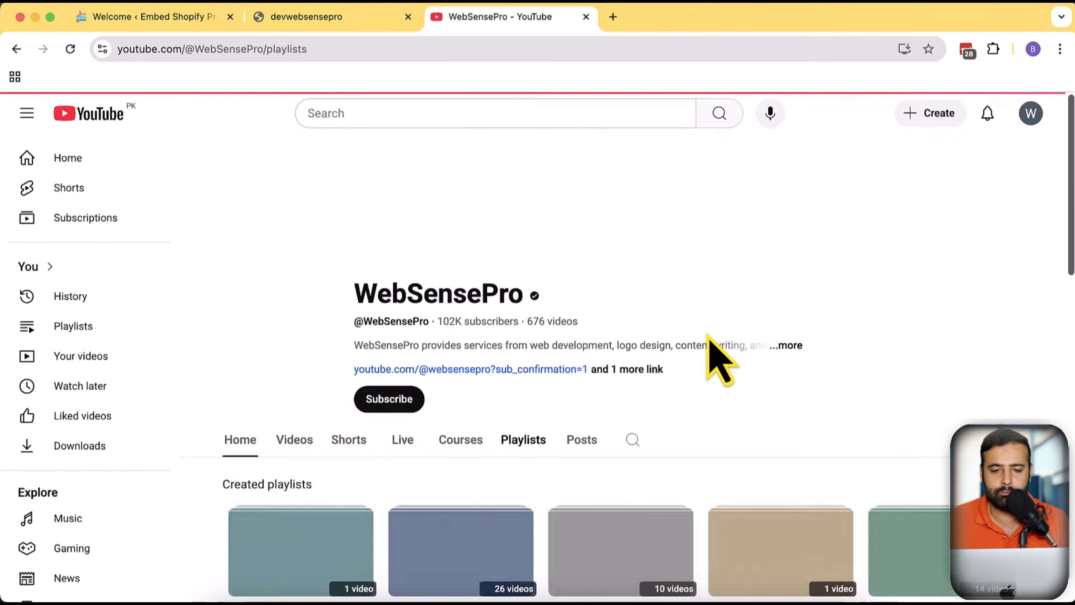
scroll(864, 309, "down", 7)
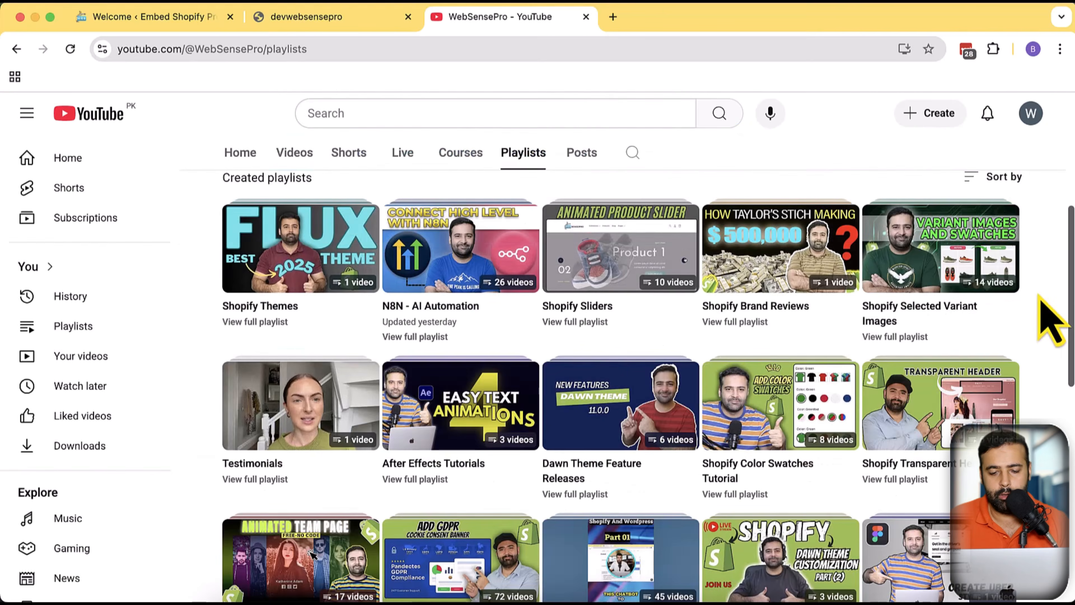
Search the playlists page for shopify and browse the Shopify Sections playlist
key("super+f")
type("shopify")
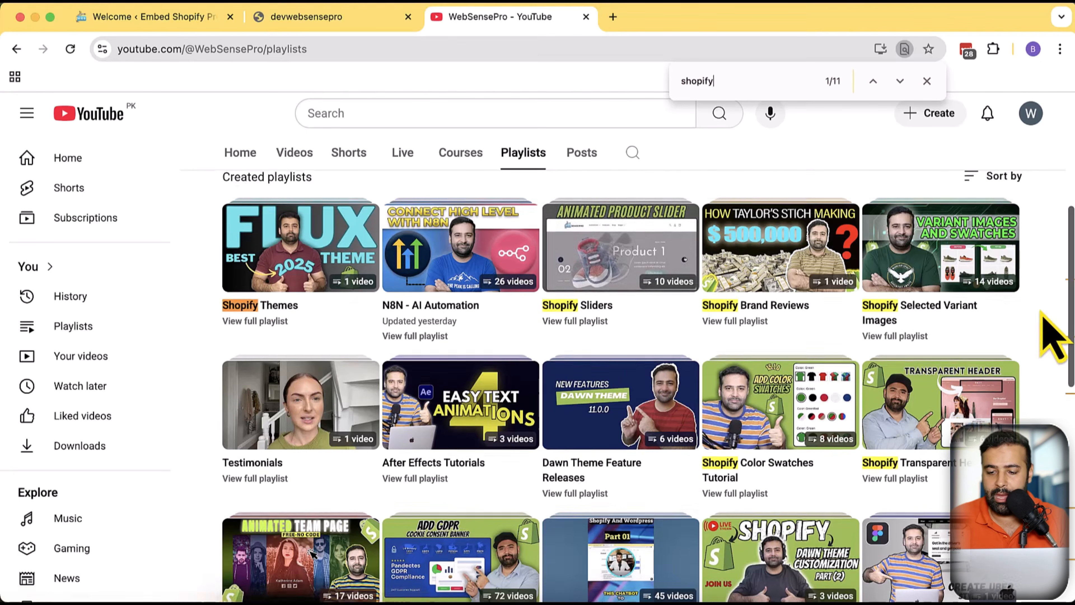
scroll(1039, 317, "down", 3)
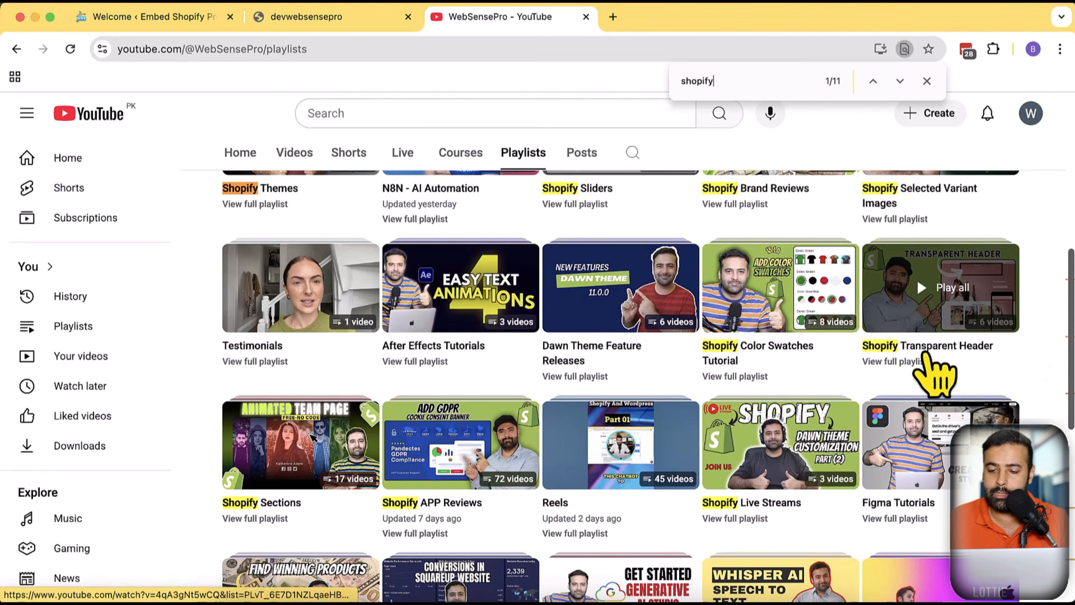
scroll(1032, 322, "down", 3)
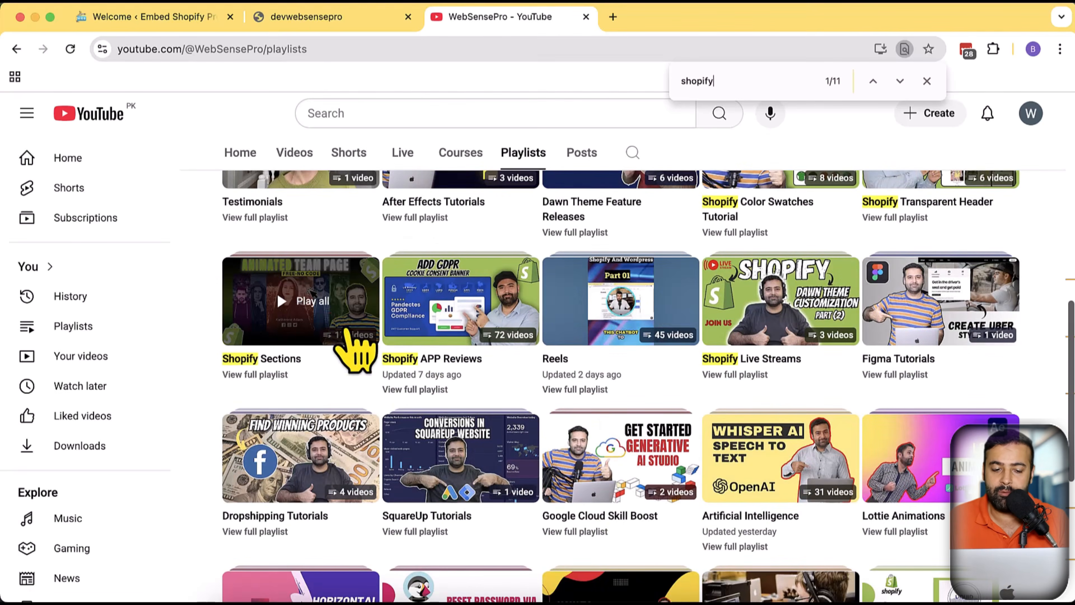
left_click(288, 377)
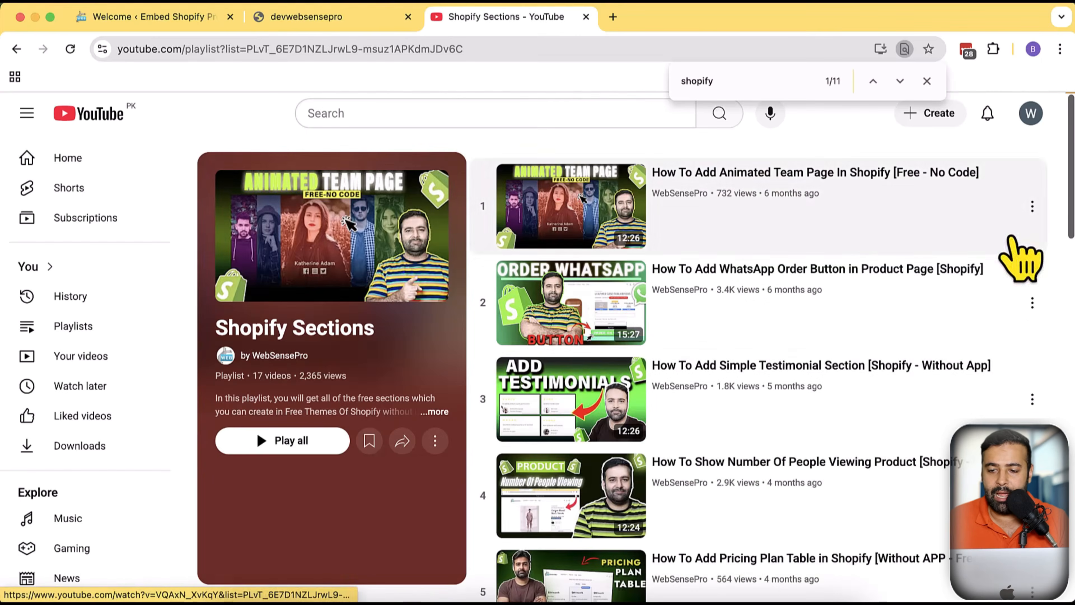
left_click(927, 81)
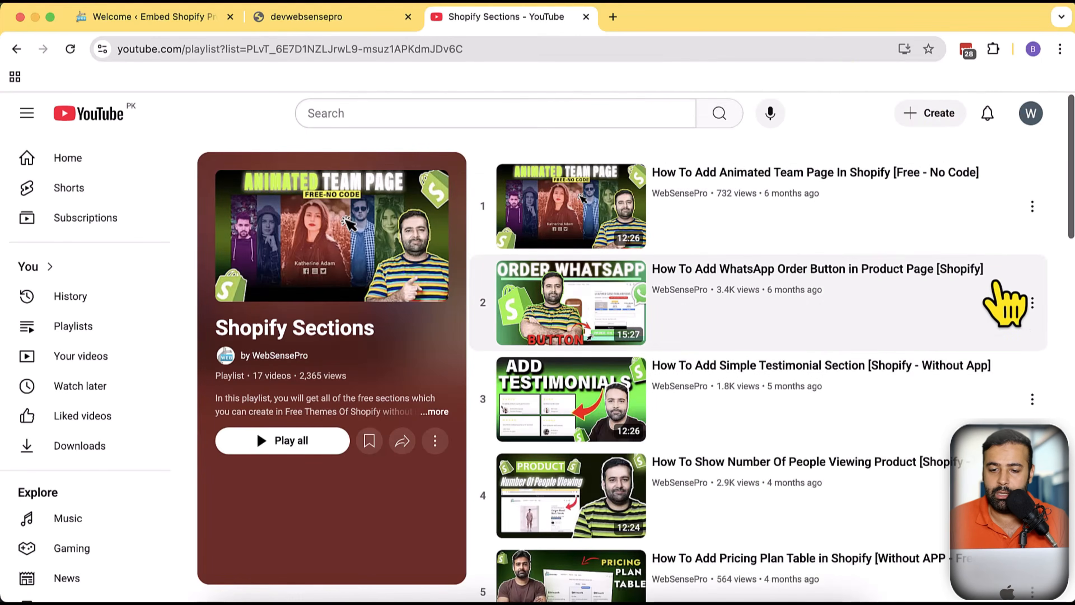
scroll(958, 229, "down", 1)
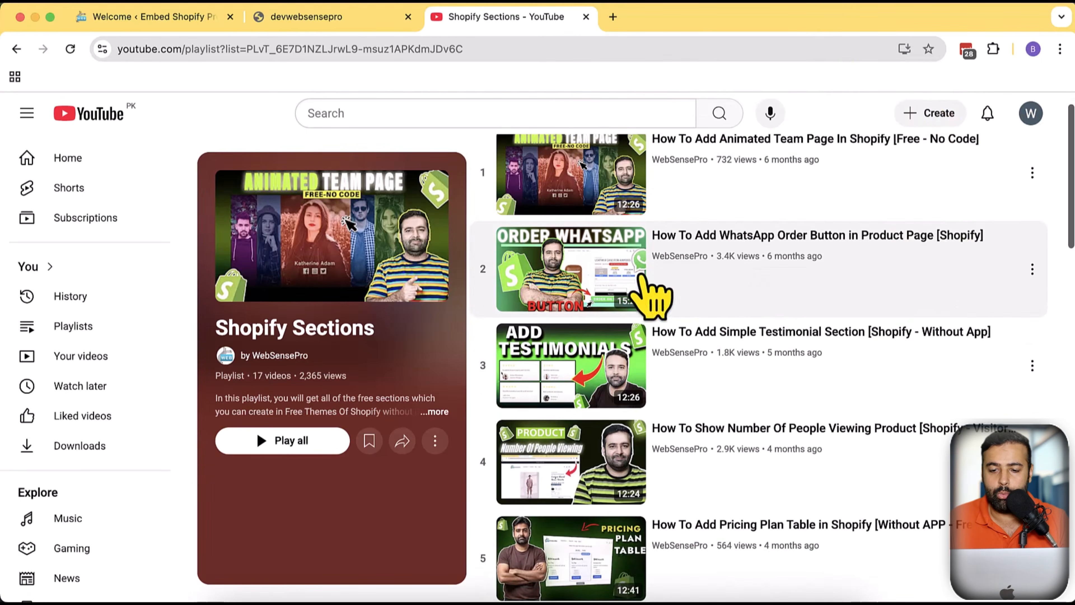
scroll(953, 252, "down", 3)
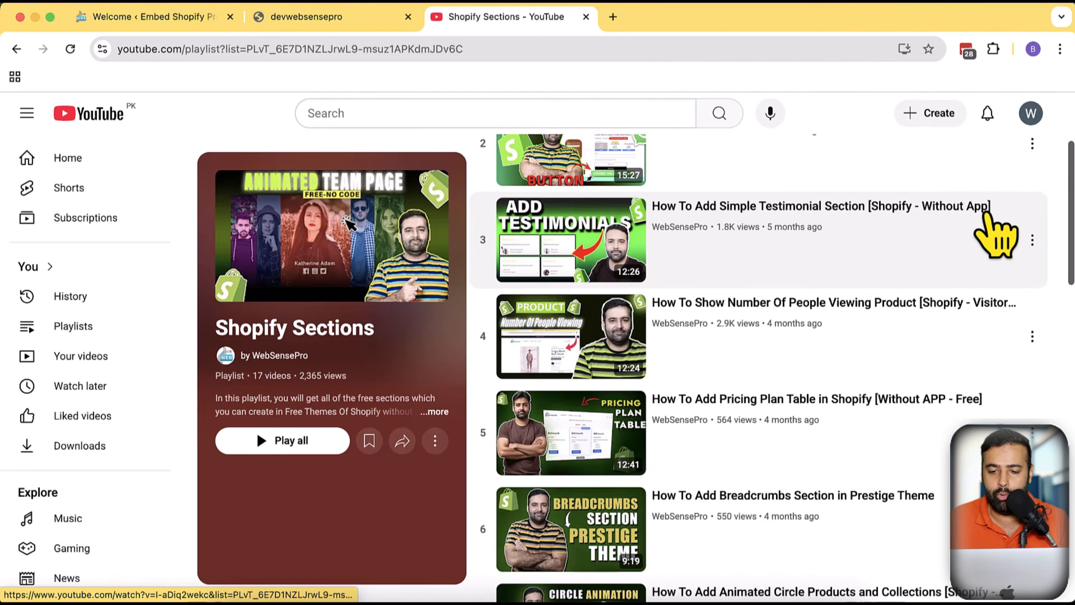
scroll(931, 237, "down", 3)
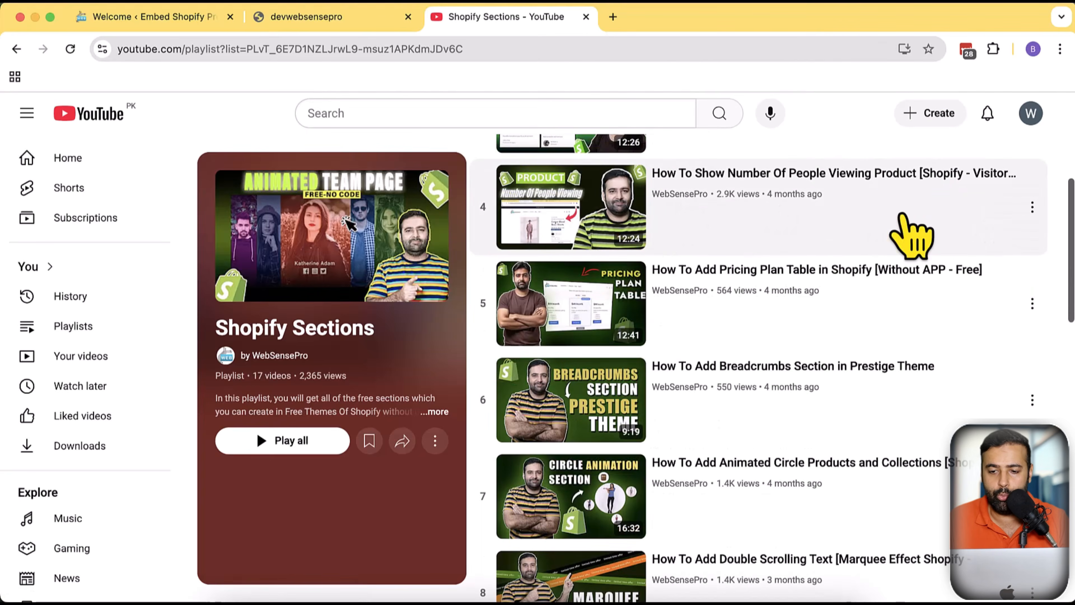
scroll(804, 280, "down", 5)
scroll(804, 271, "down", 3)
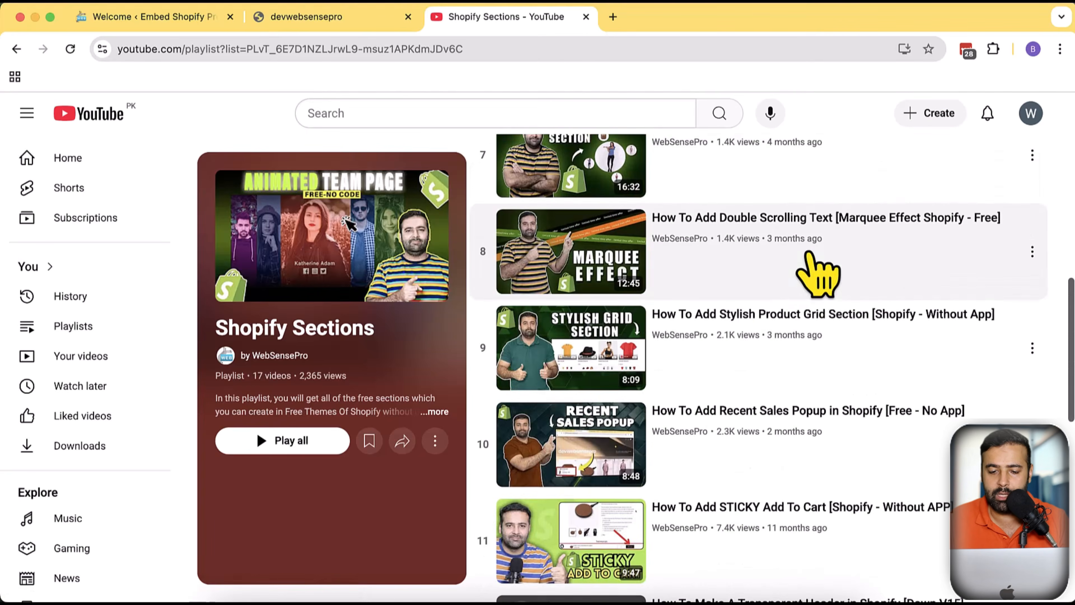
scroll(809, 258, "down", 7)
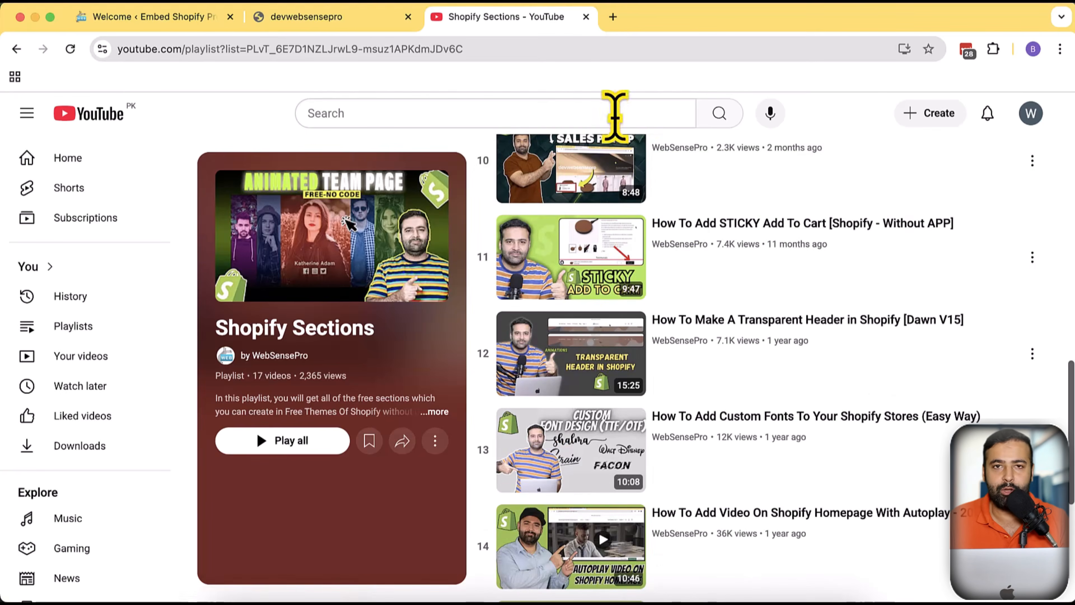
Close the YouTube tab and open the store's Shopify admin by adding admin to the storefront address, choosing the account
left_click(586, 17)
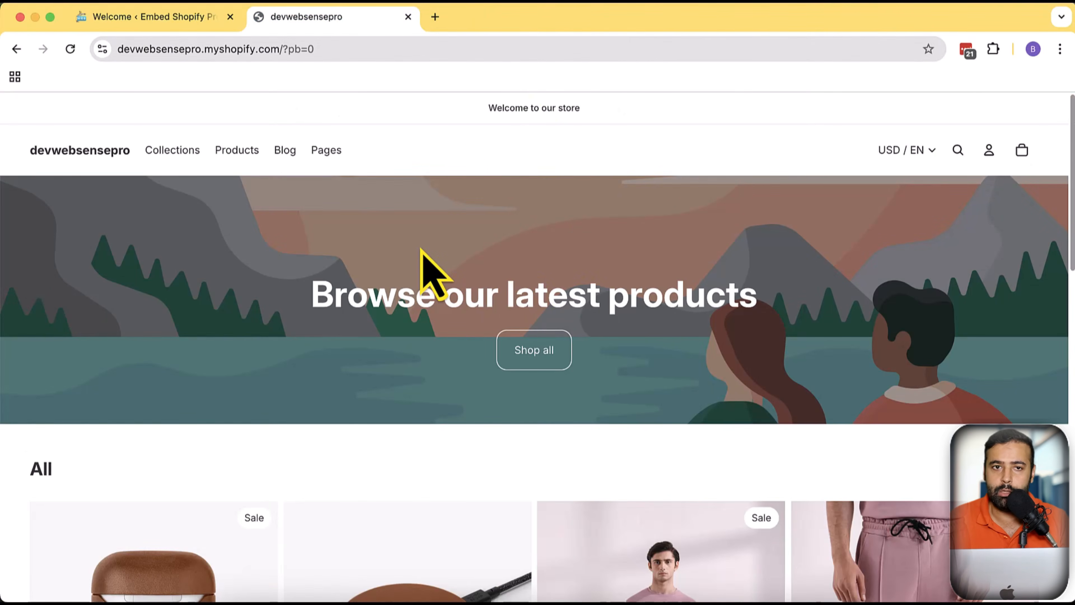
left_click(162, 17)
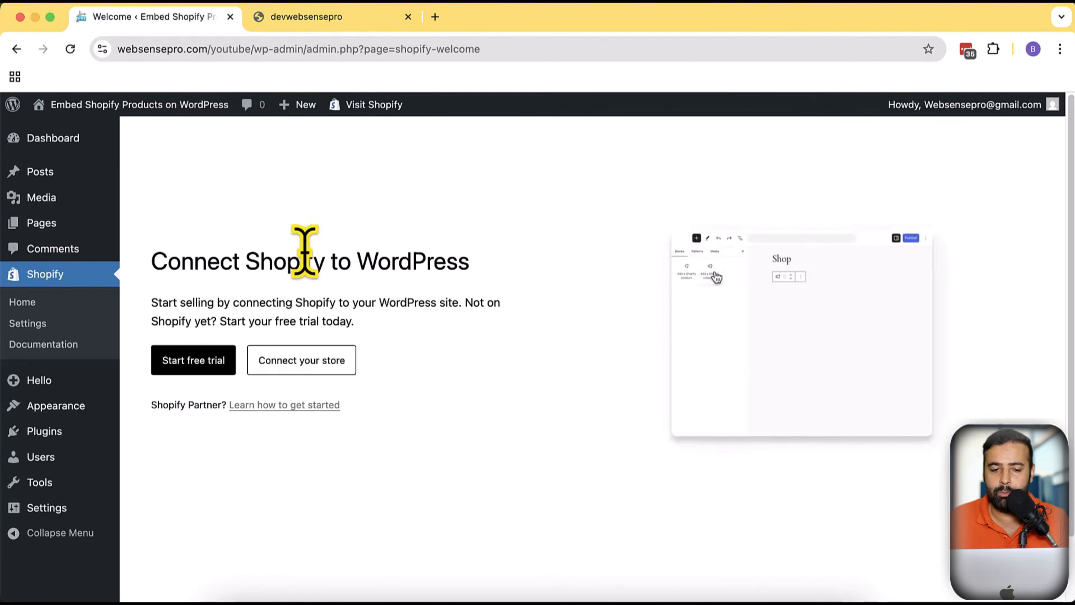
left_click(308, 17)
left_click_drag(282, 49, 359, 49)
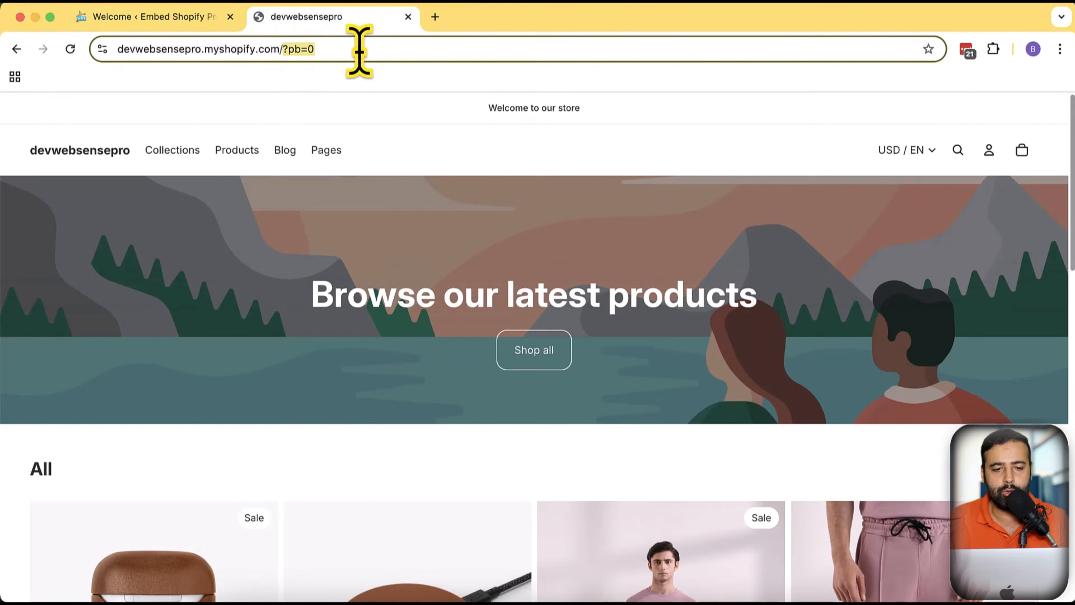
type("admin")
key("Return")
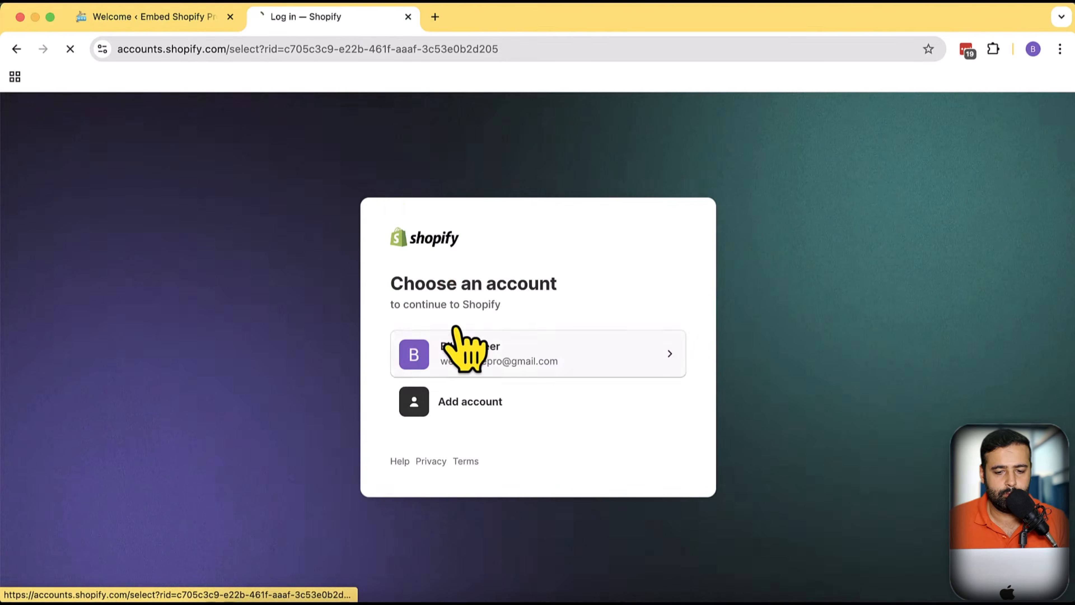
left_click(468, 348)
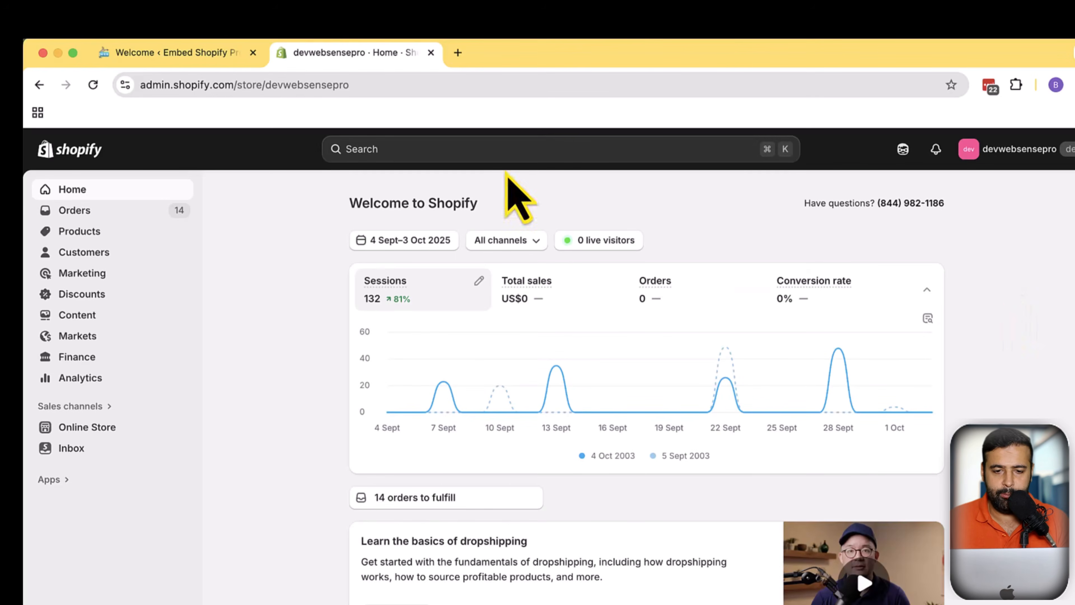
Search the Shopify admin for sell on wordpress
left_click(509, 151)
type("sell on wordpress")
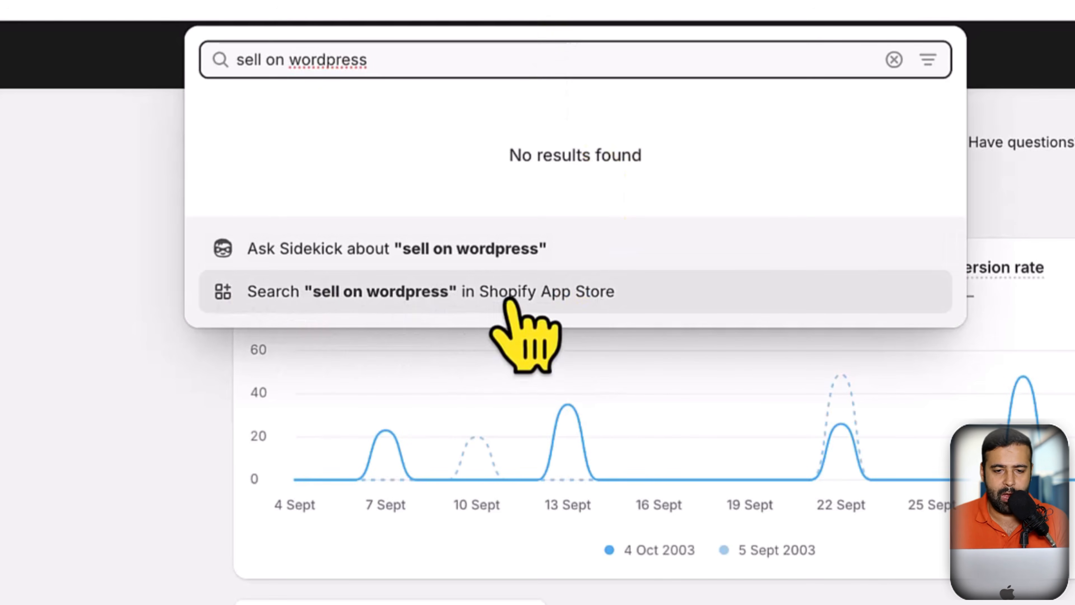
key("super+shift+5")
left_click_drag(25, 2, 833, 501)
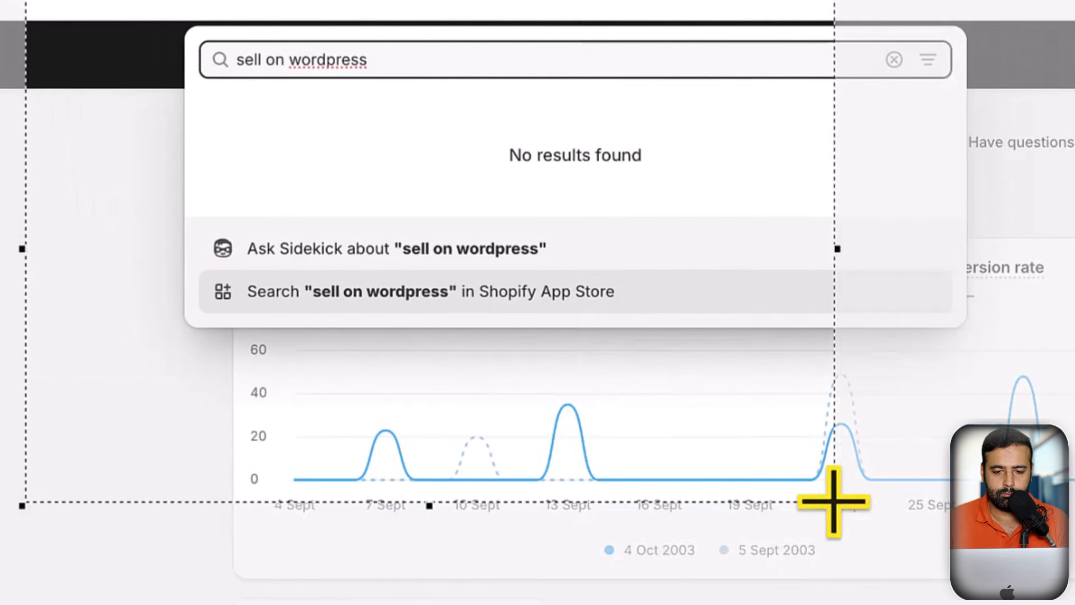
left_click_drag(727, 468, 876, 362)
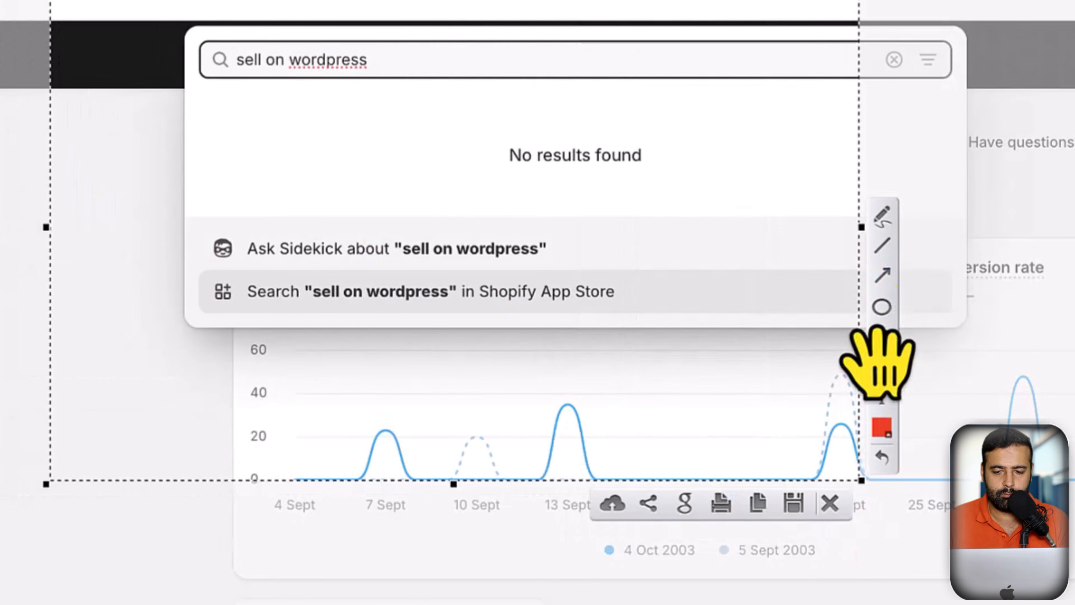
left_click(883, 275)
left_click_drag(660, 439, 404, 305)
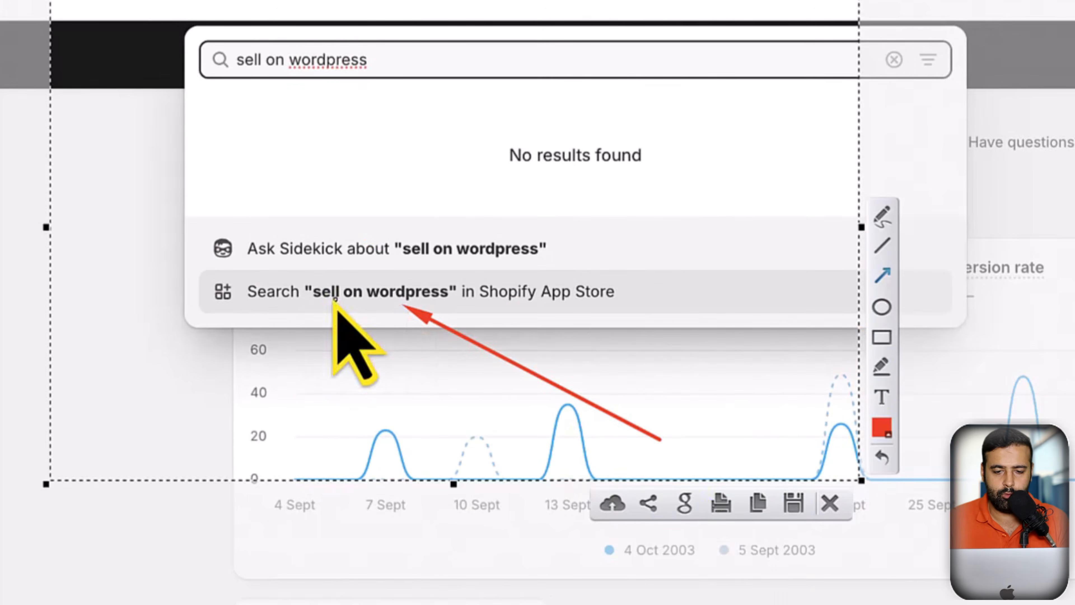
key("Escape")
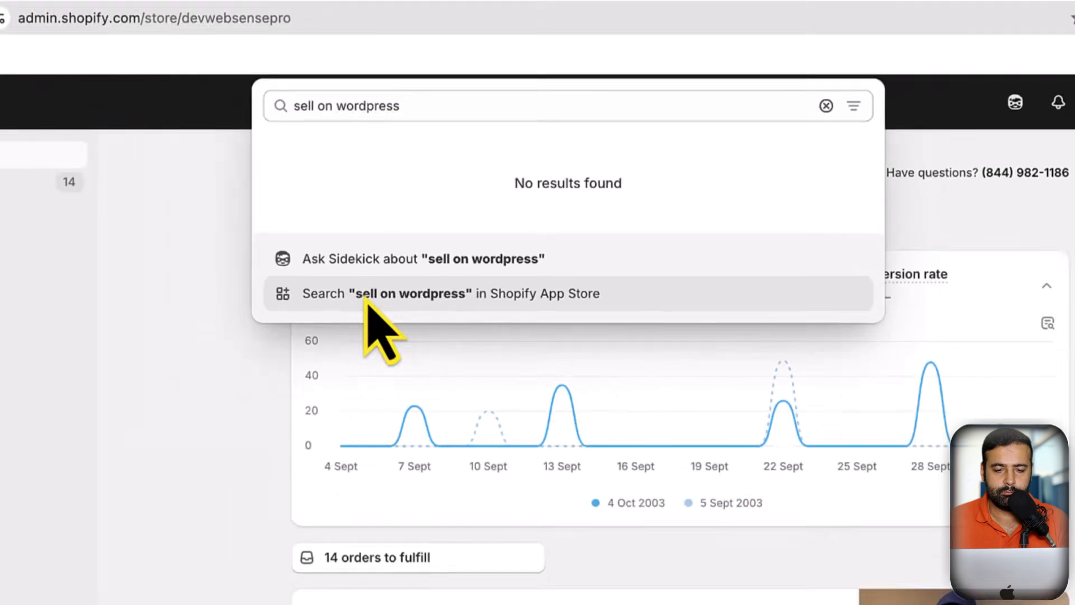
Search the Shopify App Store for sell on wordpress
left_click(326, 290)
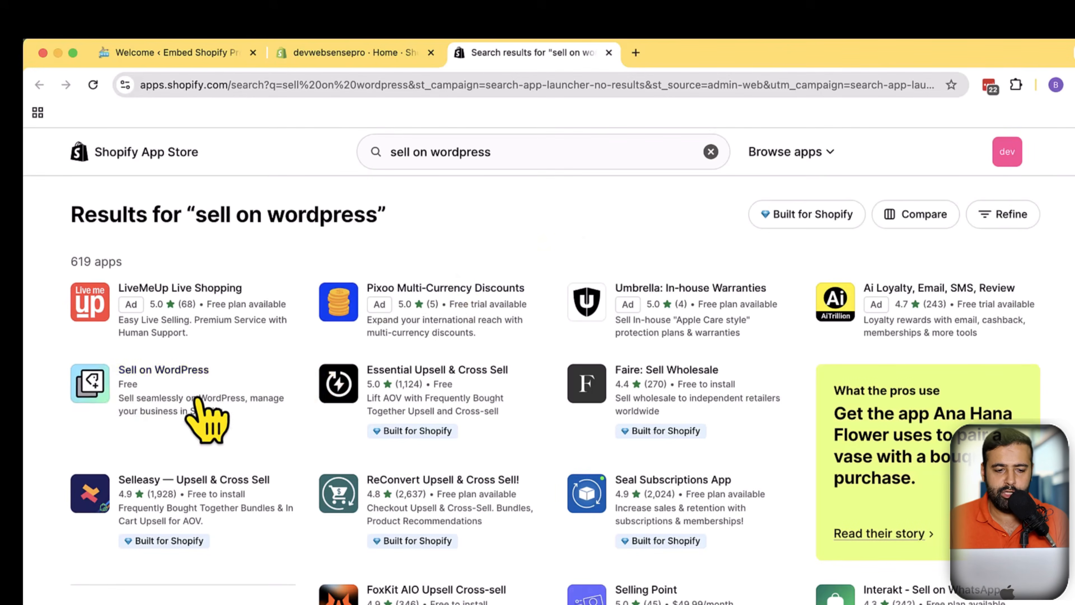
key("super+shift+9")
left_click_drag(23, 62, 620, 499)
left_click(633, 409)
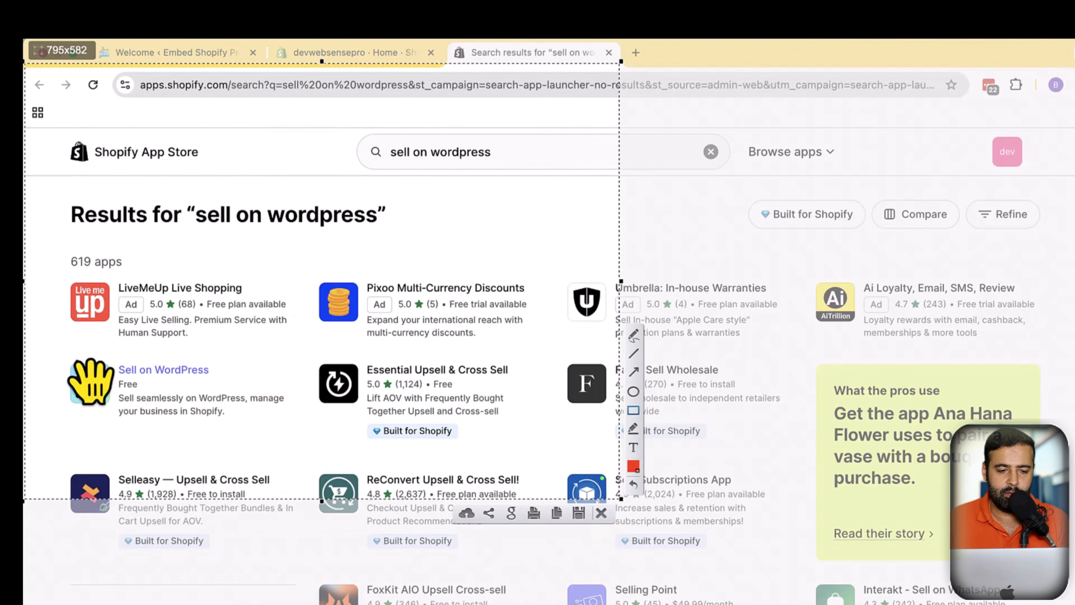
mouse_move(68, 354)
left_mouse_down()
mouse_move(192, 391)
mouse_move(305, 444)
left_mouse_up()
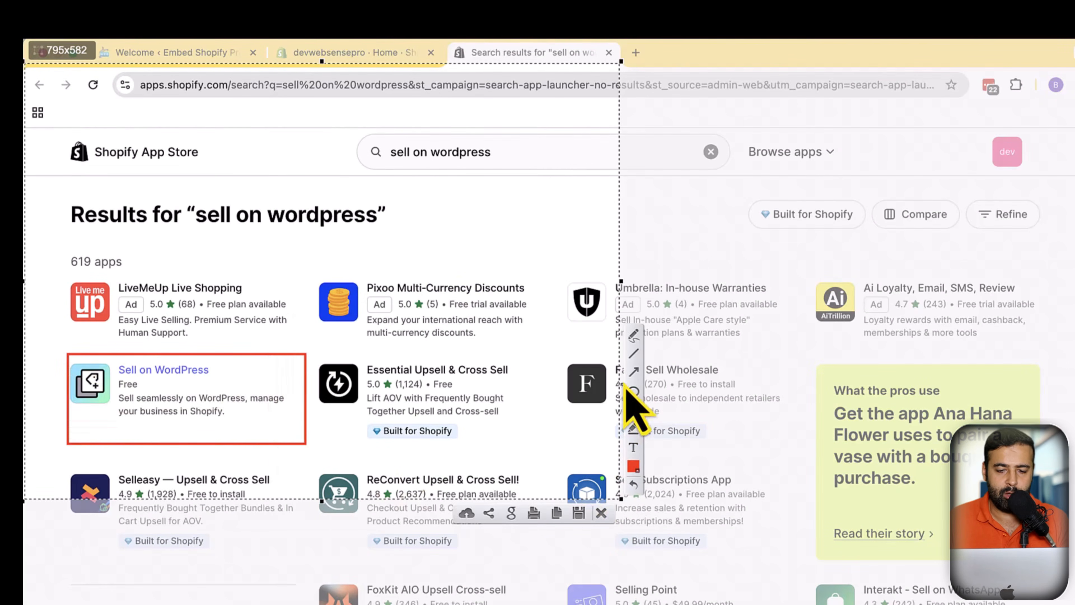
left_click(633, 371)
left_click_drag(177, 477, 150, 439)
left_click_drag(110, 402, 110, 402)
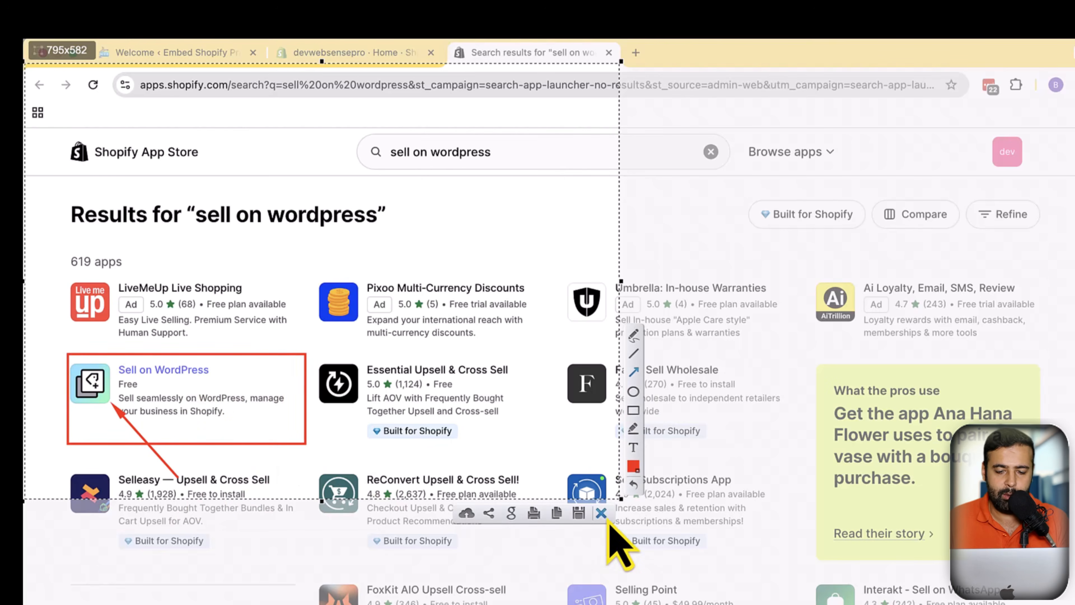
left_click(601, 513)
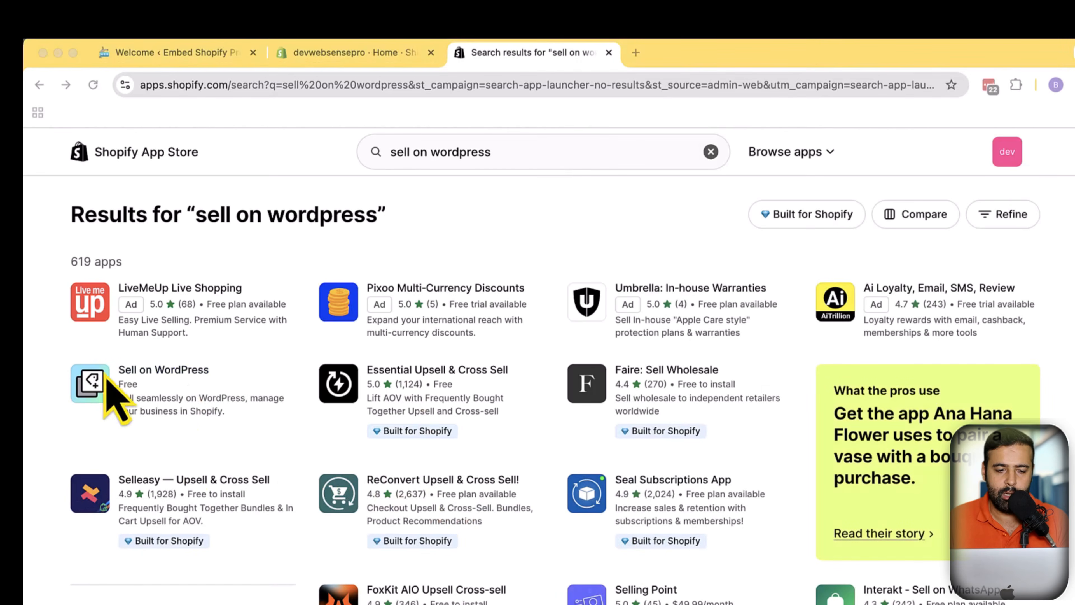
Open the Sell on WordPress app and install it
left_click(146, 372)
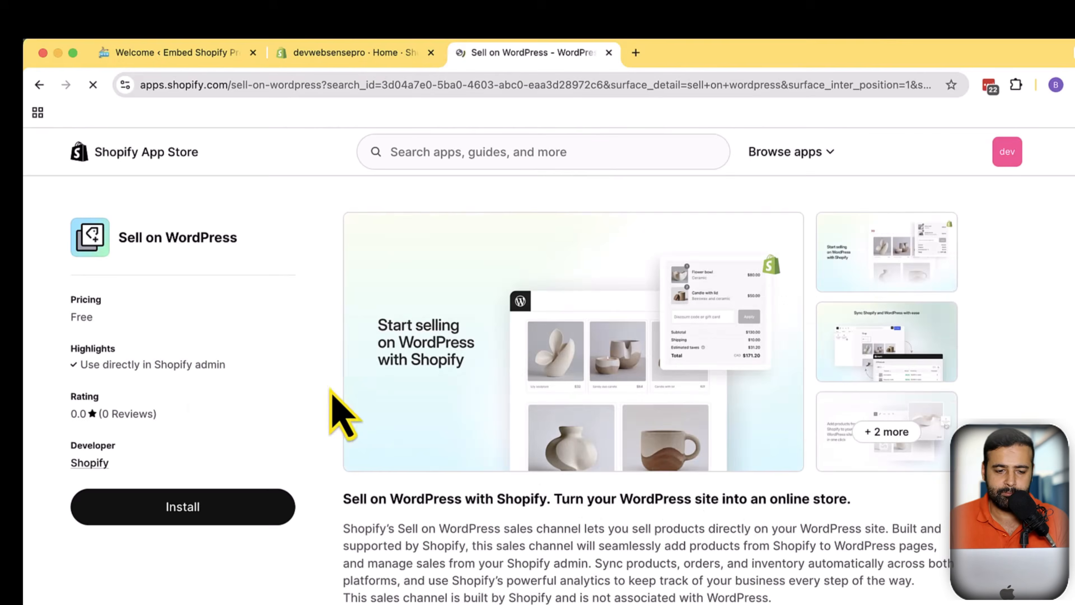
left_click(222, 517)
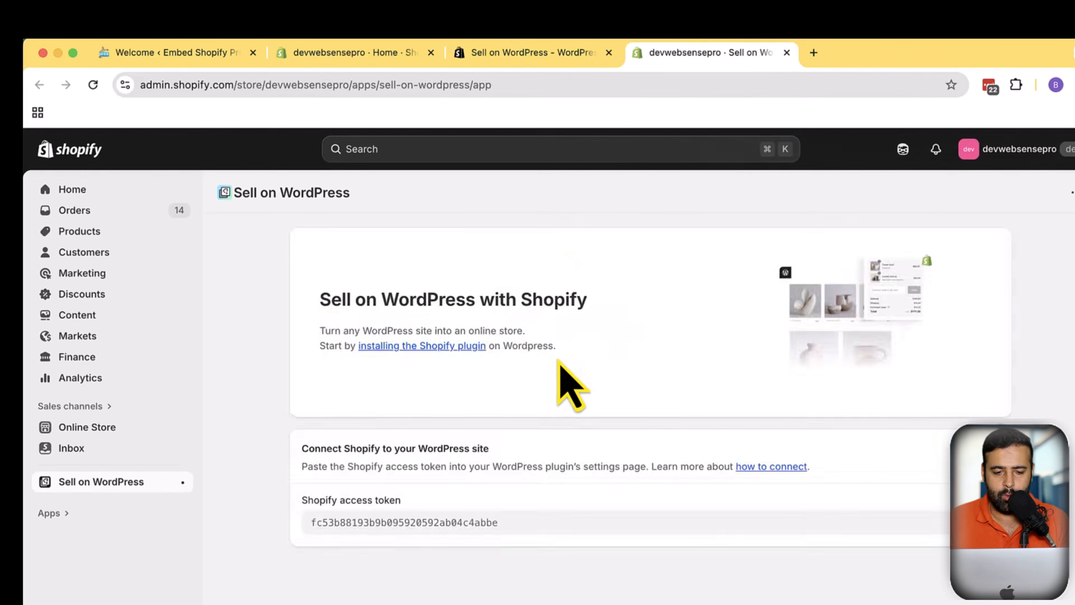
Copy the Shopify access token shown in the Sell on WordPress app
left_click_drag(302, 523, 529, 517)
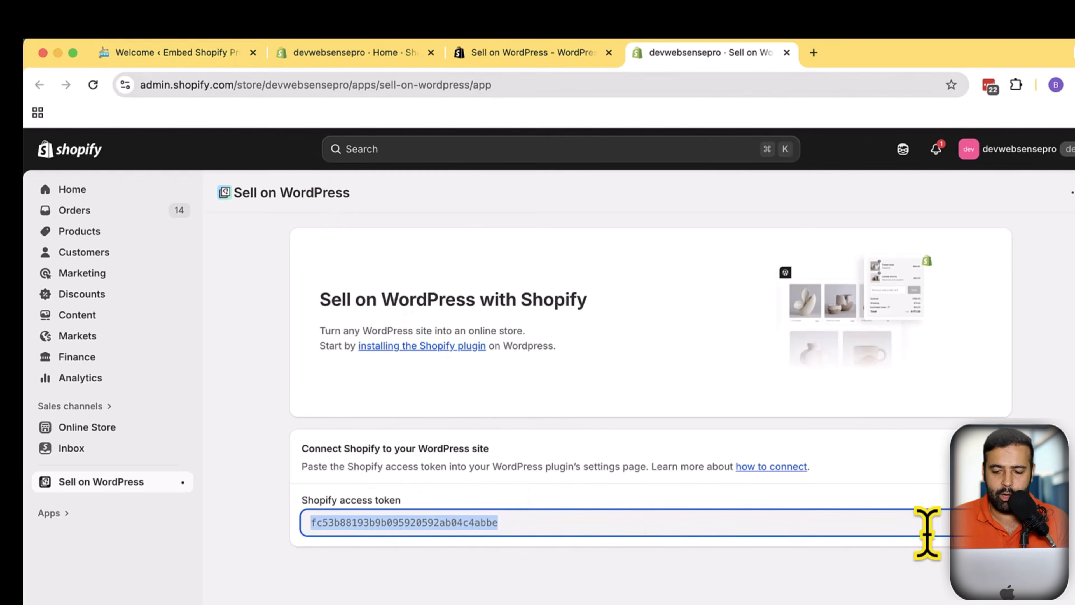
left_click(984, 523)
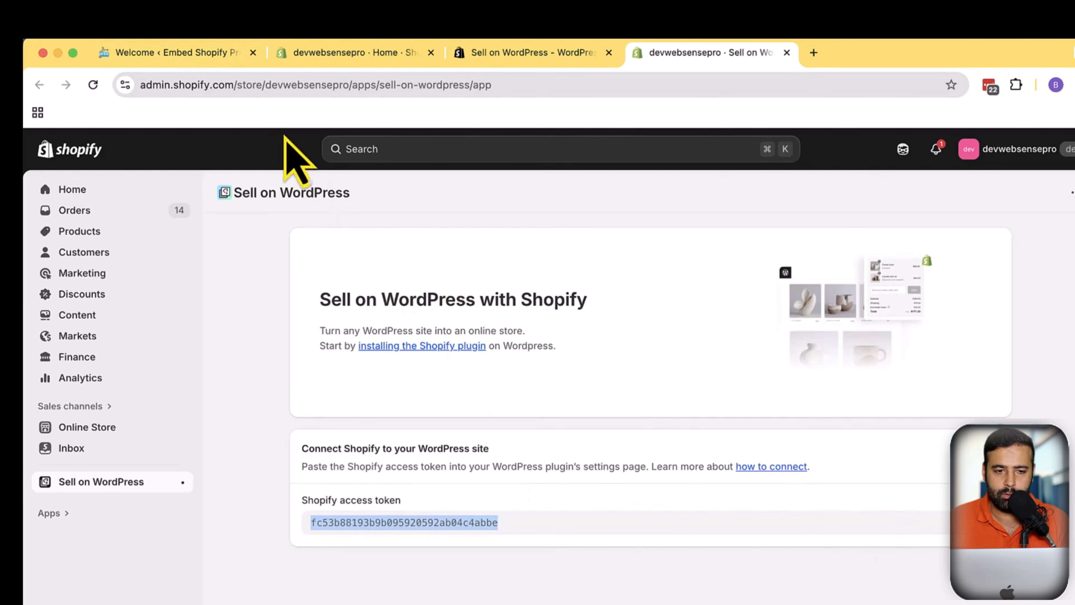
Start connecting a store from the WordPress Shopify plugin and return to the plugin's settings page
left_click(182, 53)
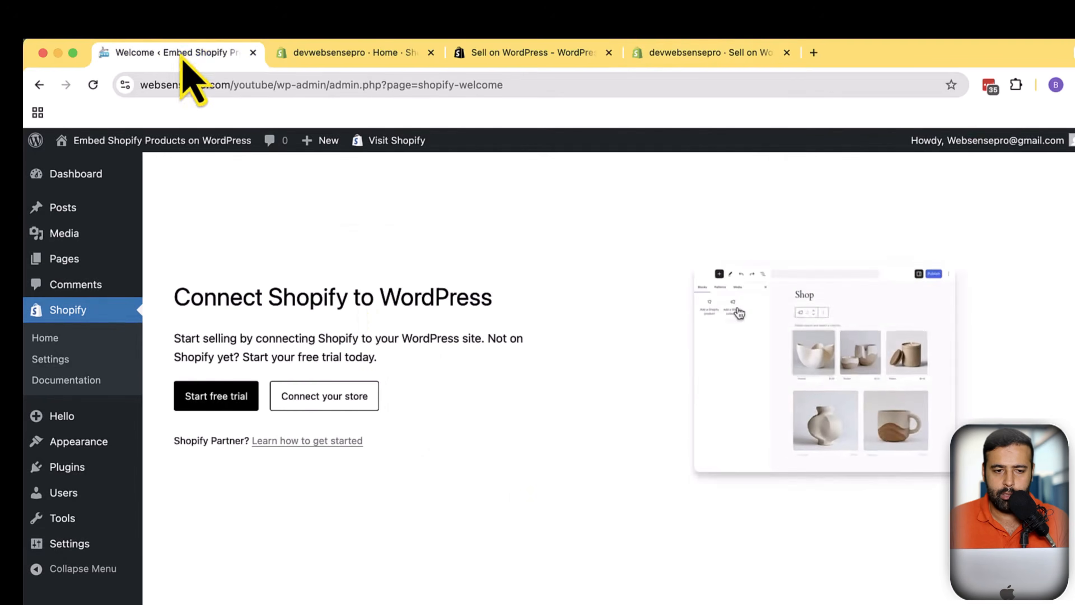
left_click(362, 402)
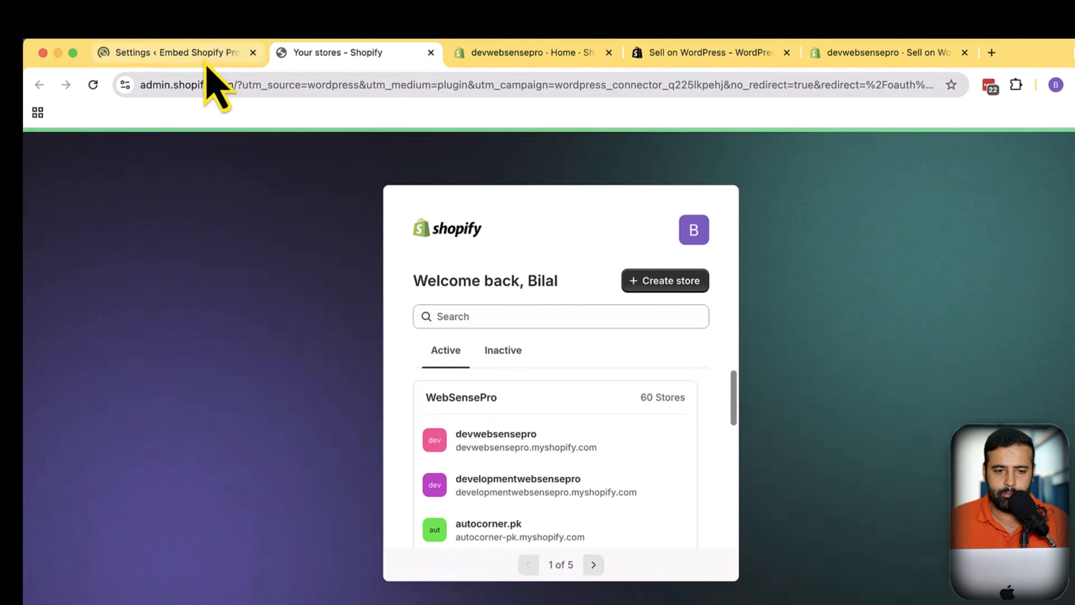
left_click(205, 54)
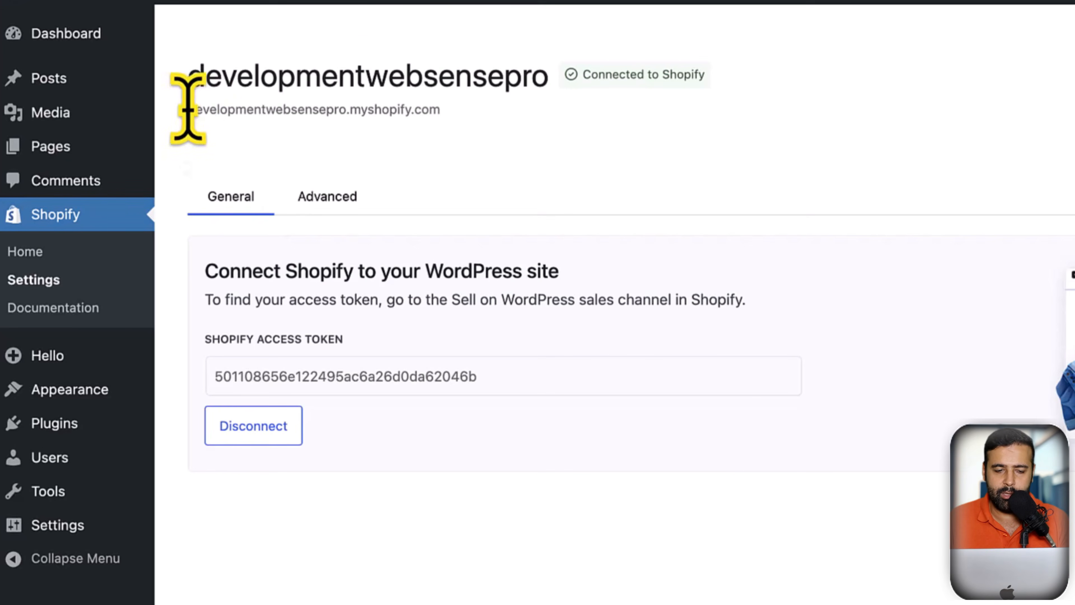
Disconnect the currently connected developmentwebsensepro store from the WordPress Shopify plugin
left_click_drag(166, 231, 241, 231)
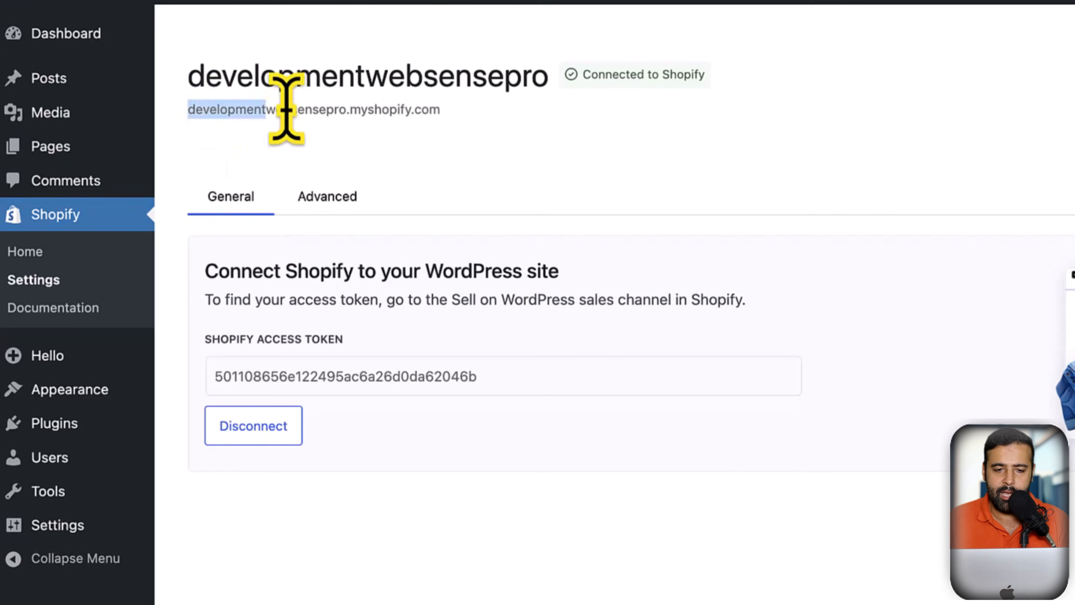
left_click_drag(286, 109, 461, 114)
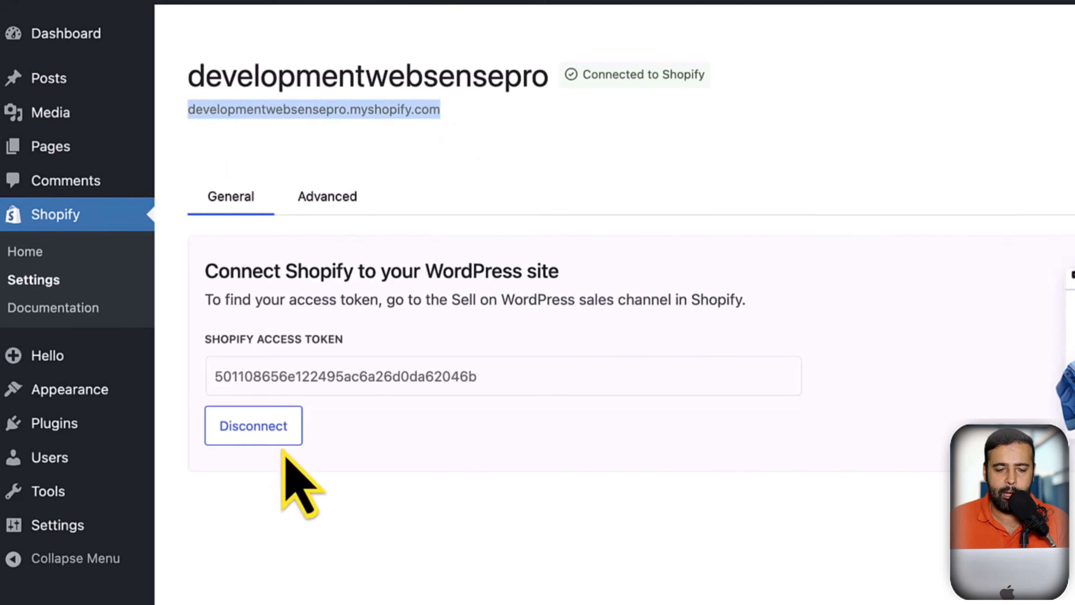
left_click(275, 427)
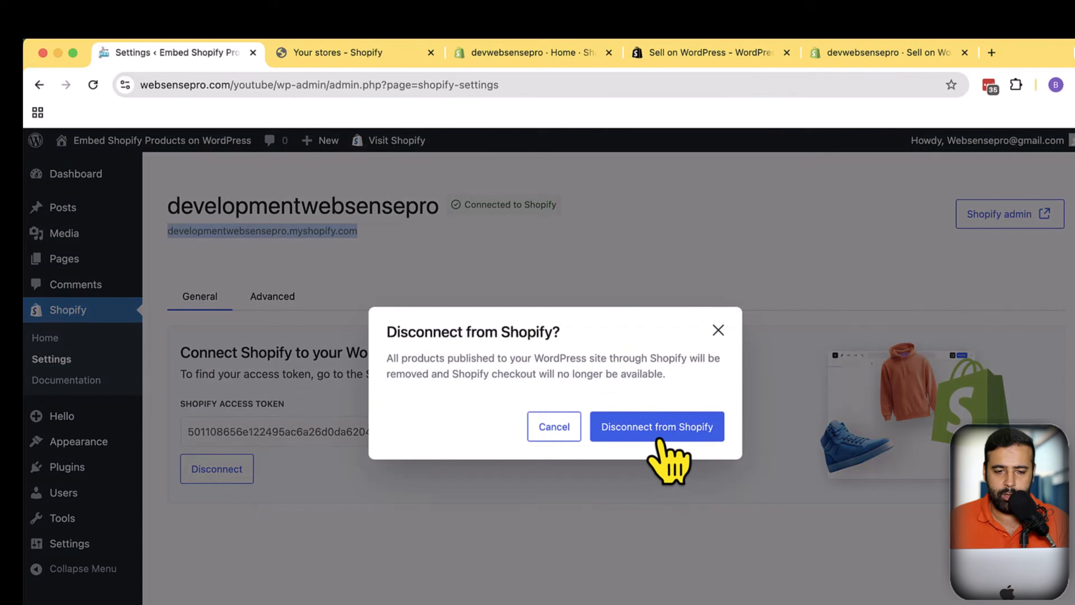
left_click(655, 436)
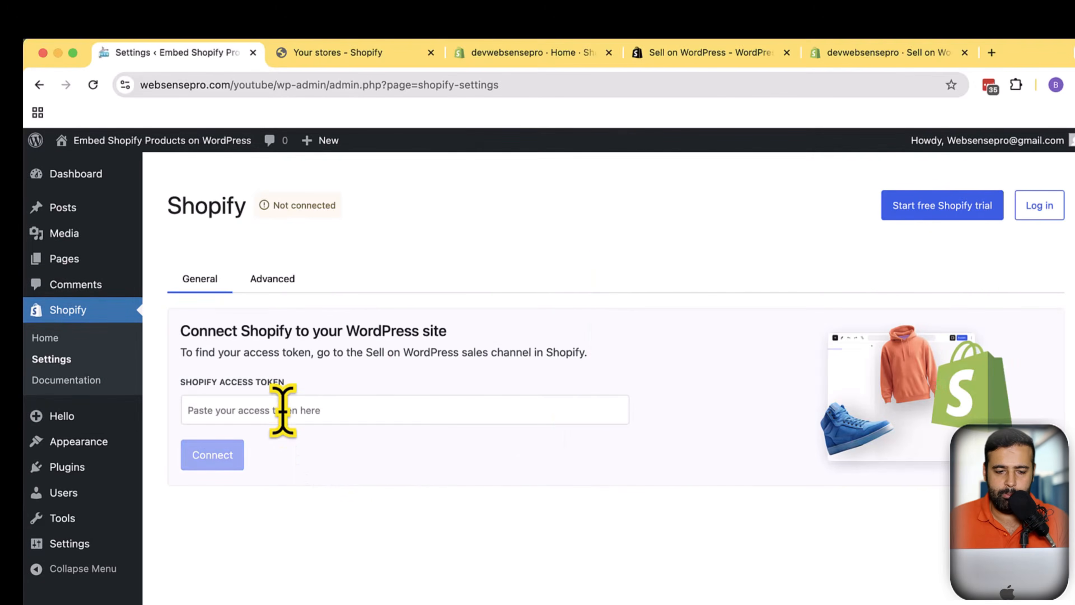
Paste the copied token into the plugin's Shopify access token field
left_click(282, 409)
key("super+v")
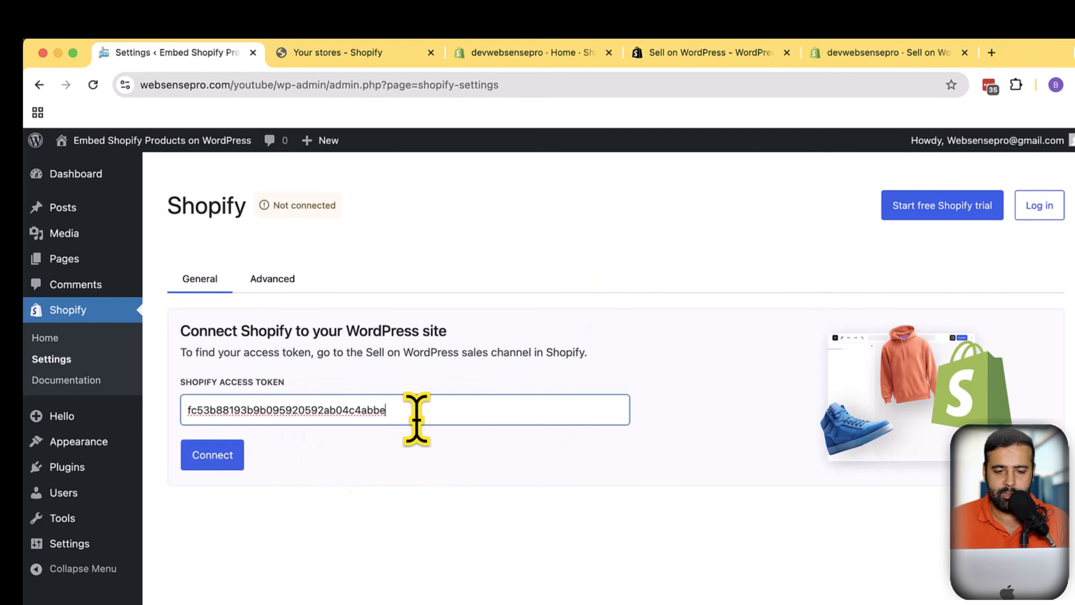
Examine the store name within the Shopify admin address, marking it with an arrow
left_click(830, 59)
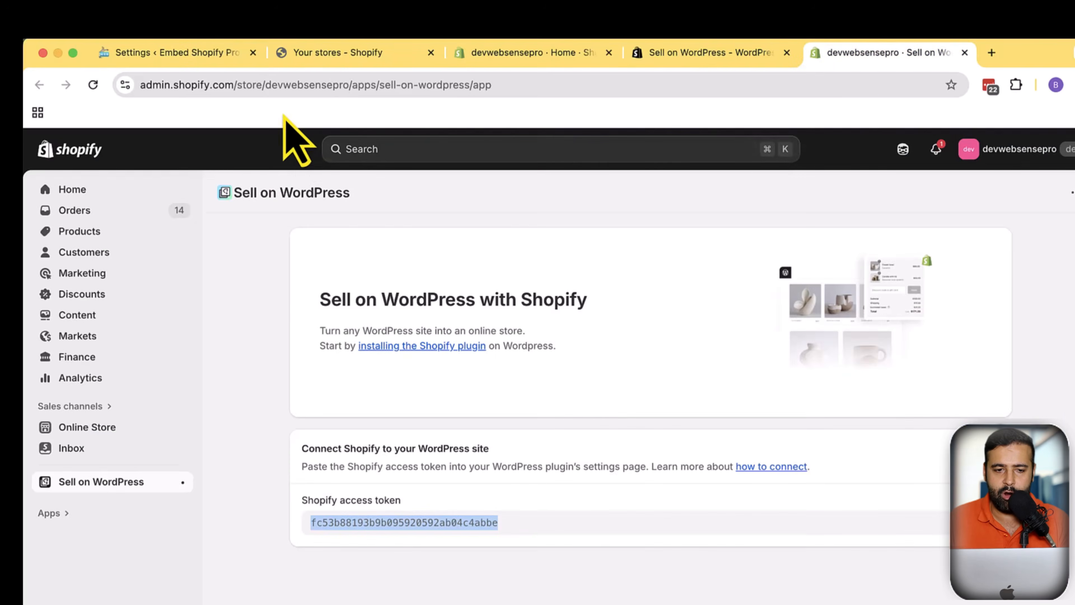
left_click(326, 87)
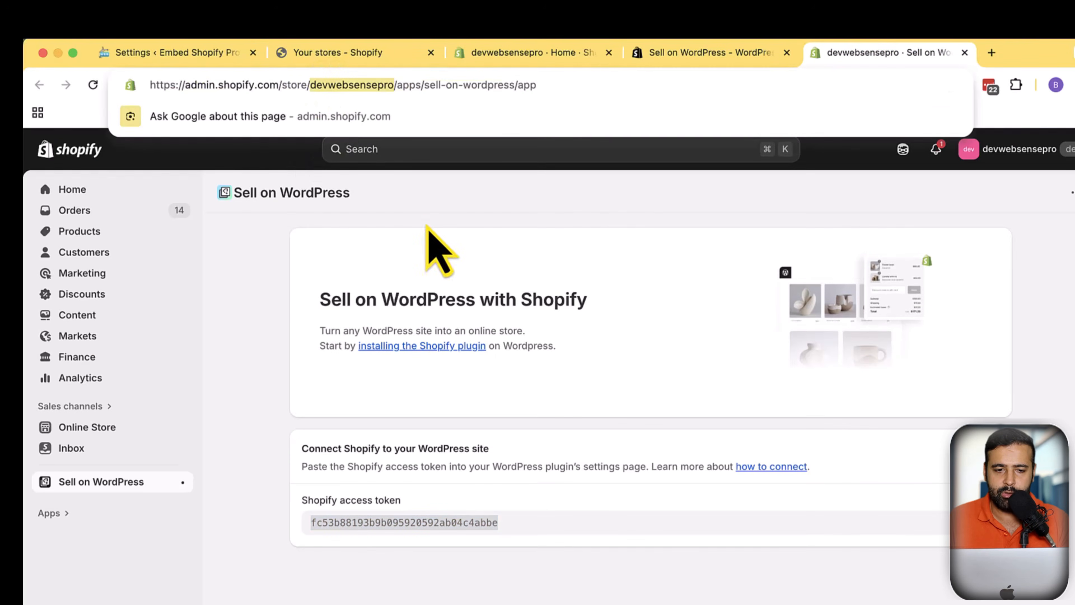
key("super+shift+9")
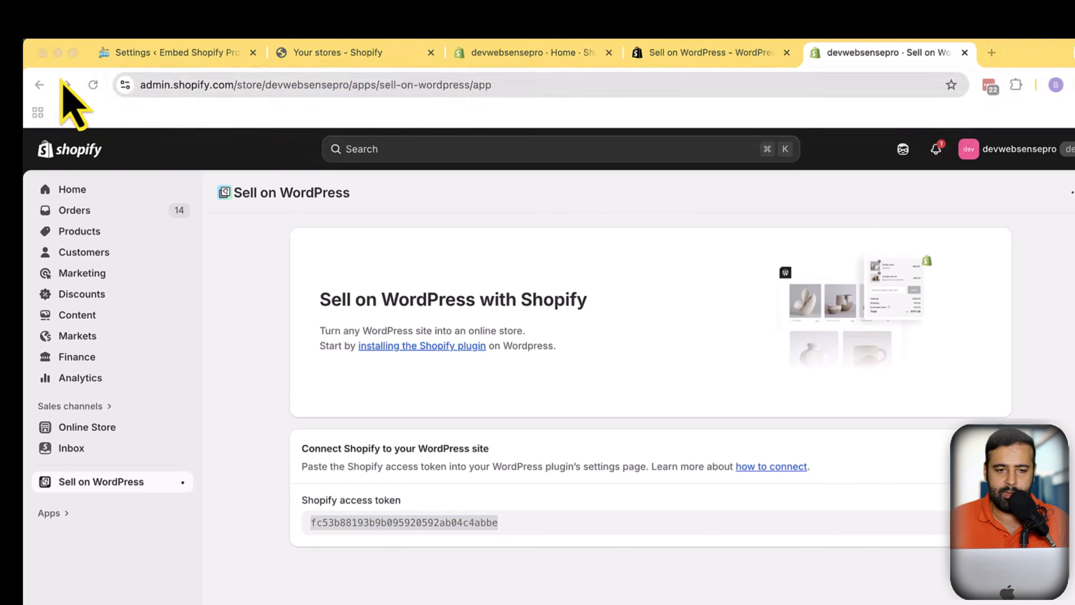
left_click_drag(66, 61, 694, 453)
left_click_drag(824, 599, 825, 602)
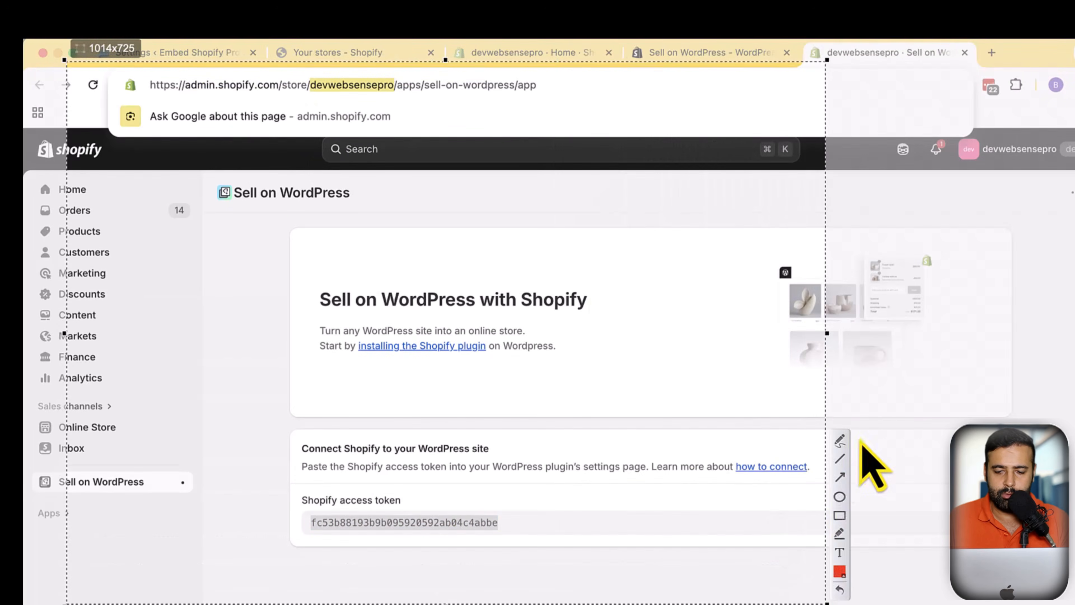
mouse_move(438, 503)
left_mouse_down()
mouse_move(391, 290)
mouse_move(367, 99)
left_mouse_up()
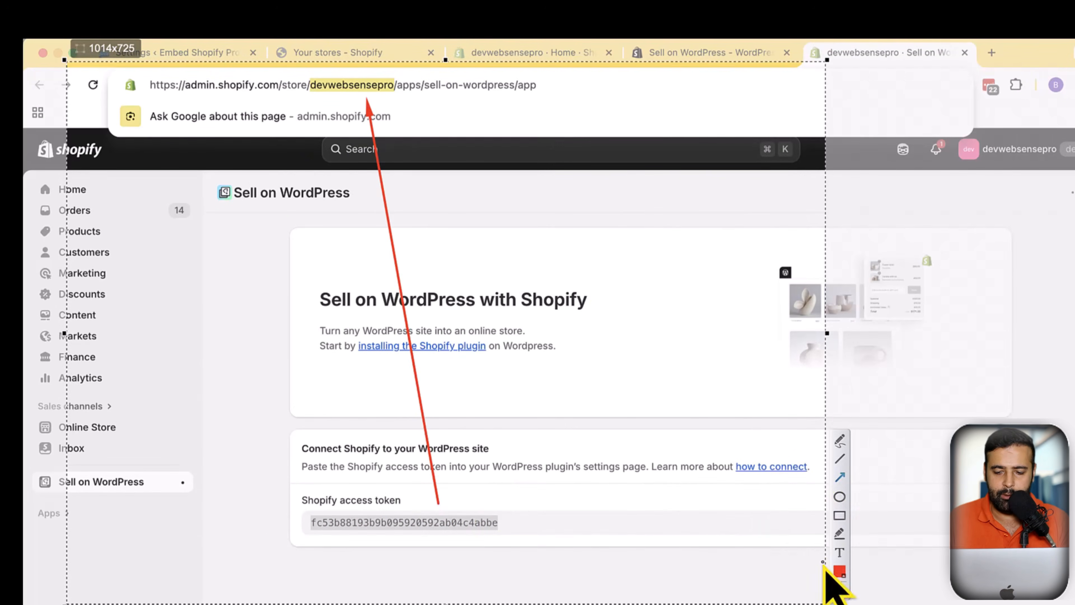
key("Escape")
Connect the WordPress plugin to the Shopify store with the pasted token
left_click(183, 54)
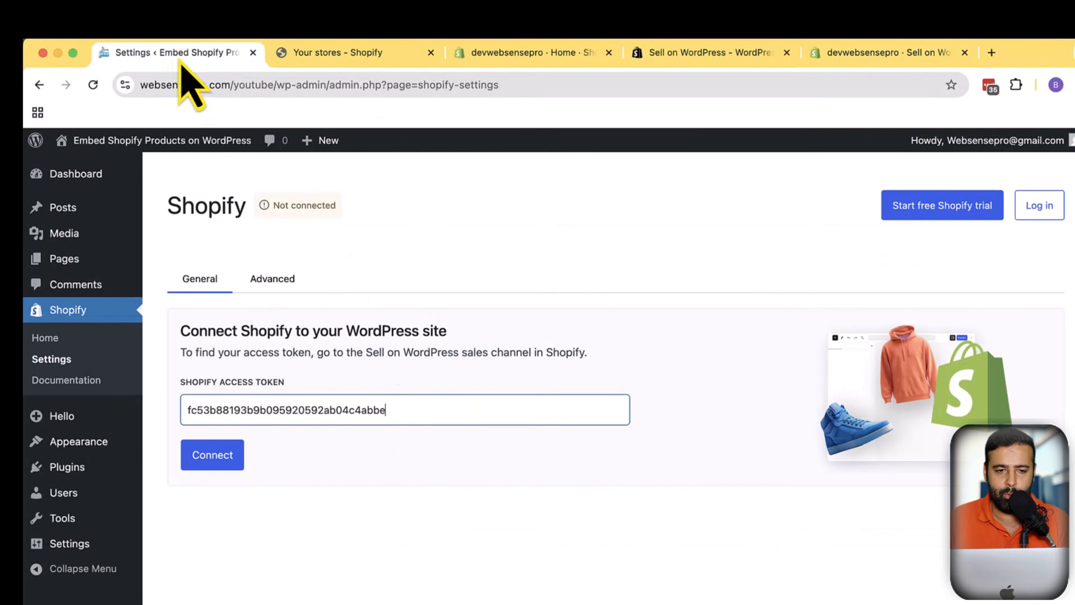
left_click(220, 460)
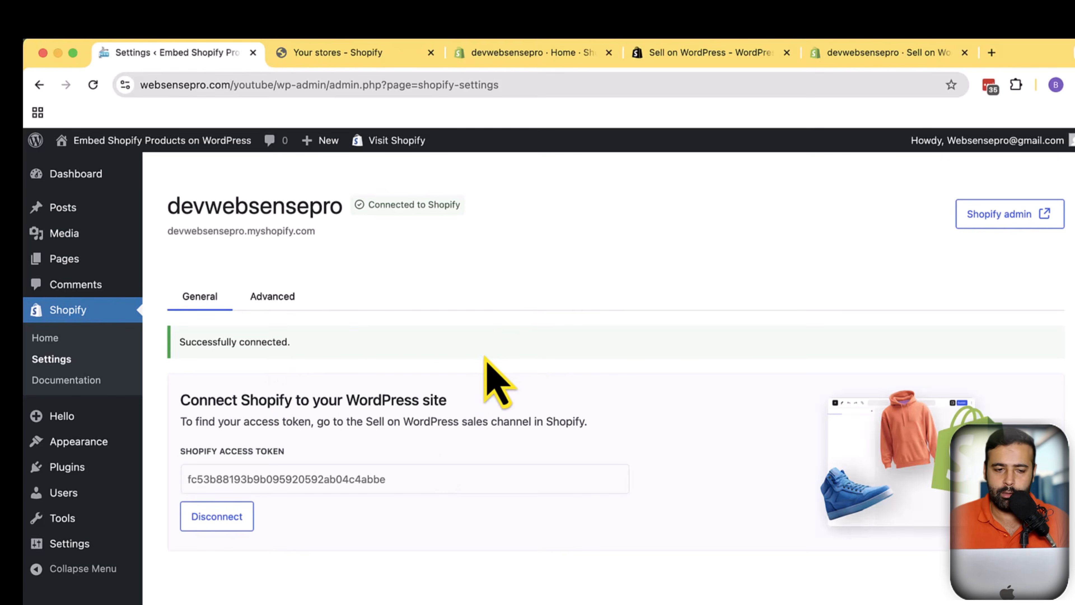
Title the new page Test Page and clear the content area
mouse_move(64, 259)
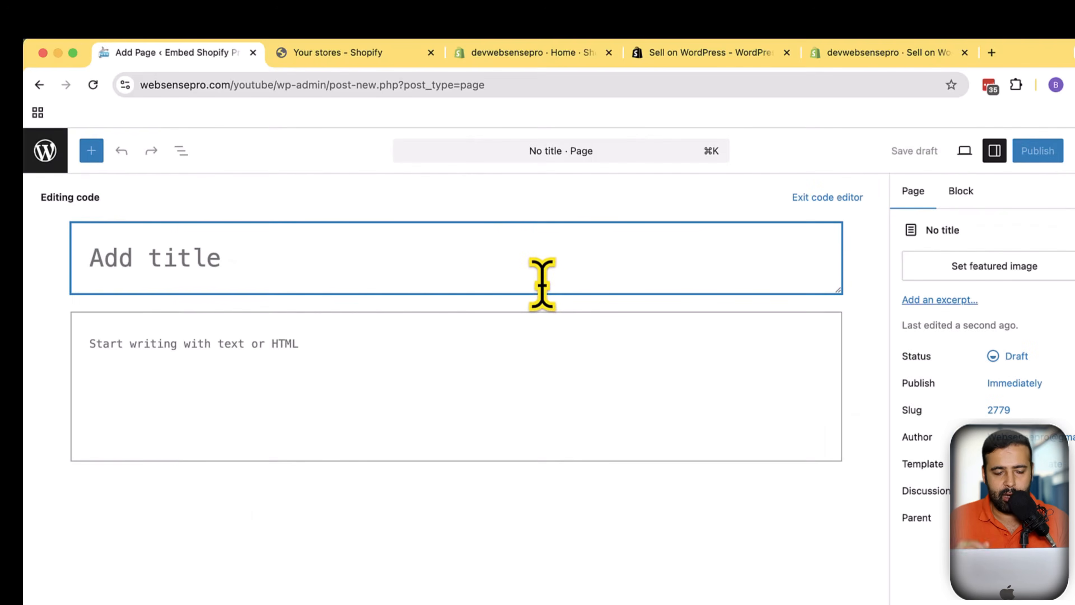
type("Test Page")
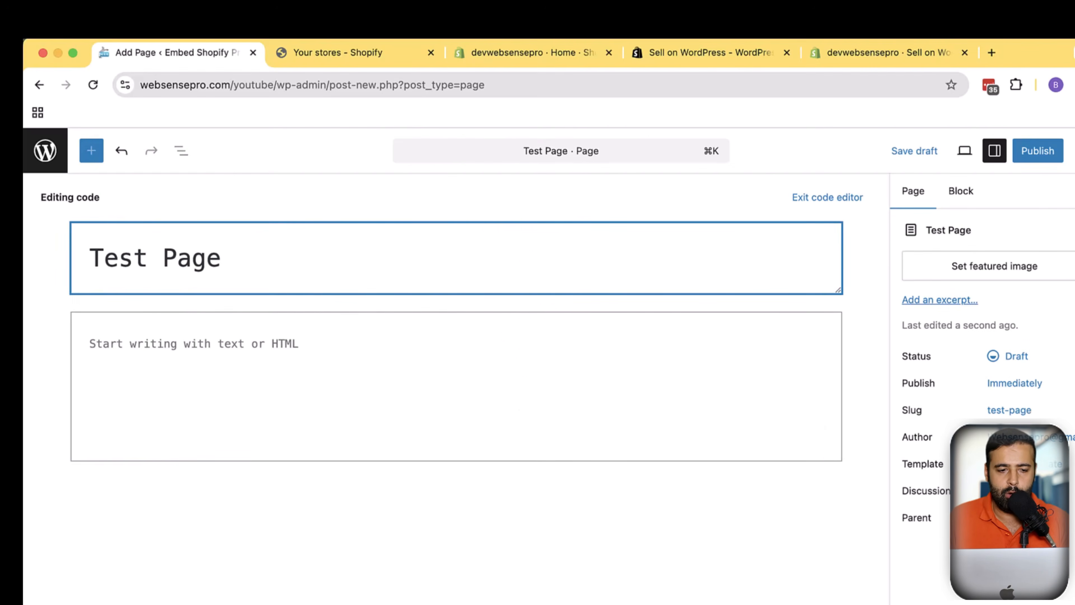
left_click(379, 372)
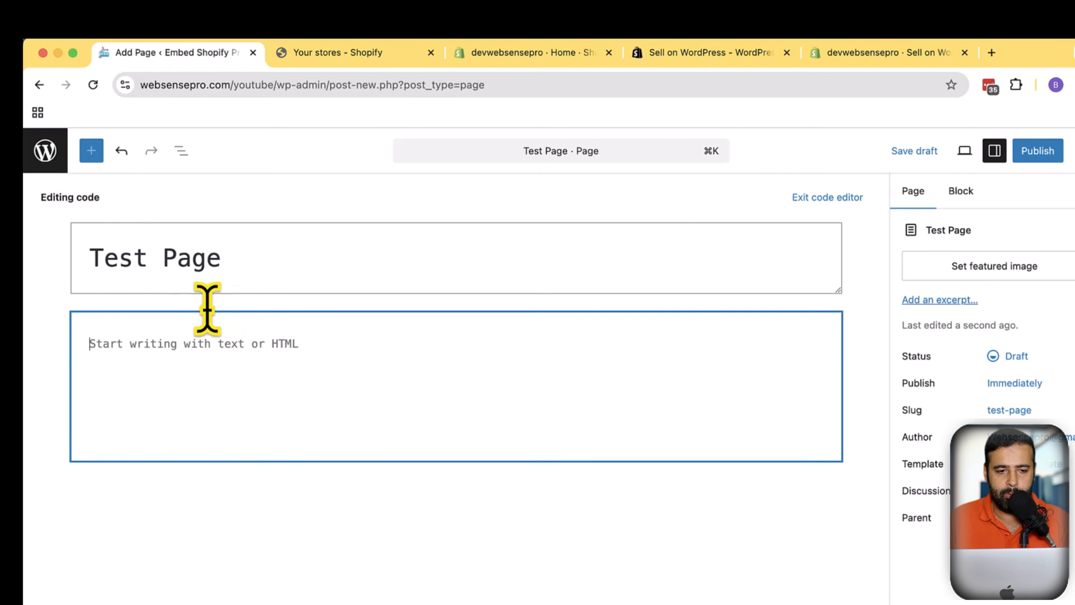
key("Return")
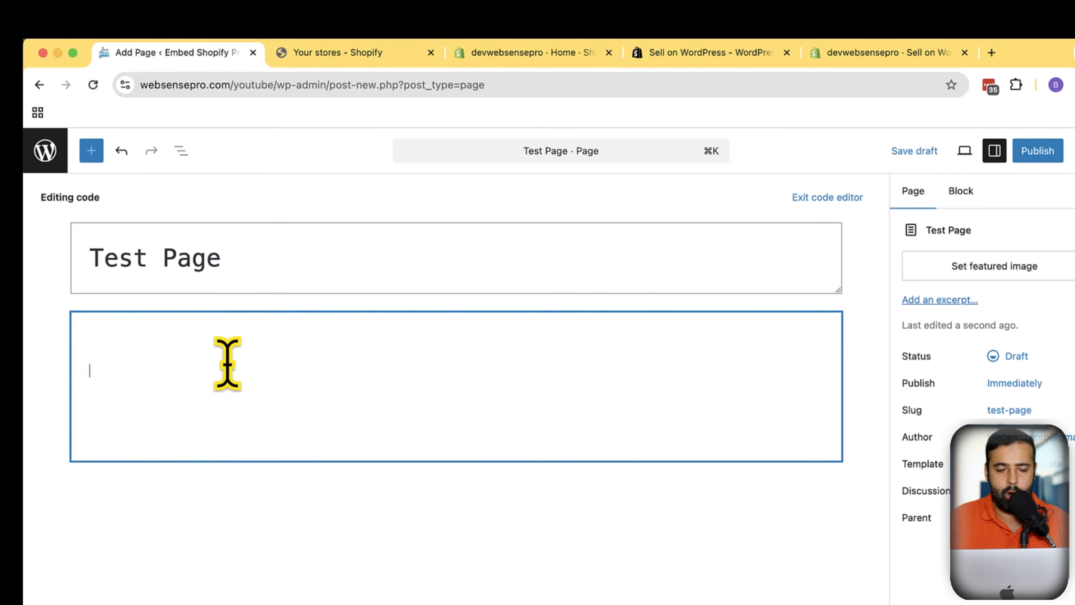
key("BackSpace")
Switch the page editor from code editor to Visual editor
left_click(1071, 170)
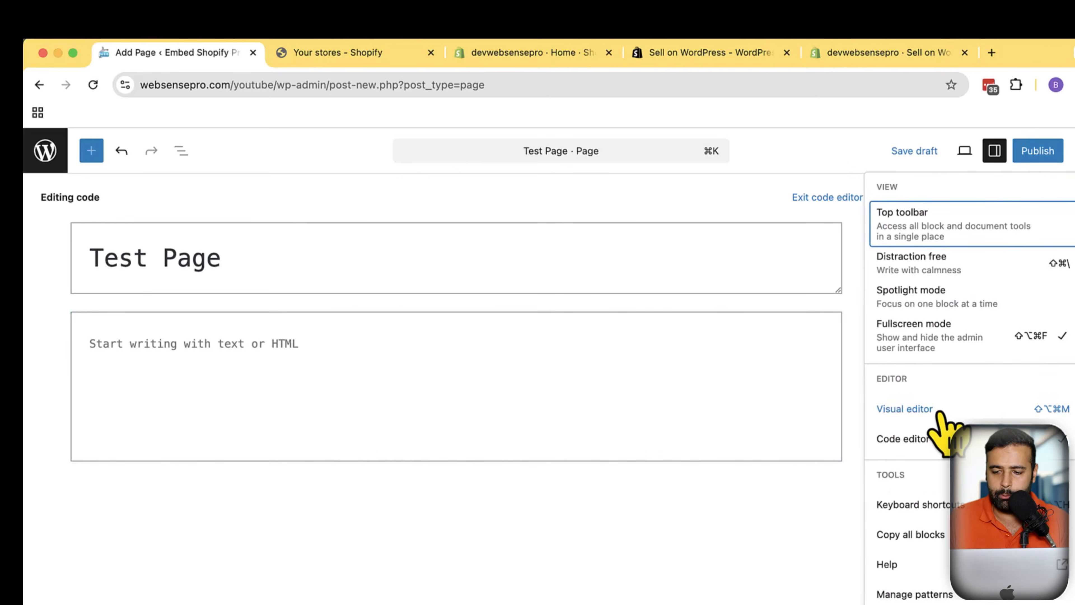
left_click(926, 423)
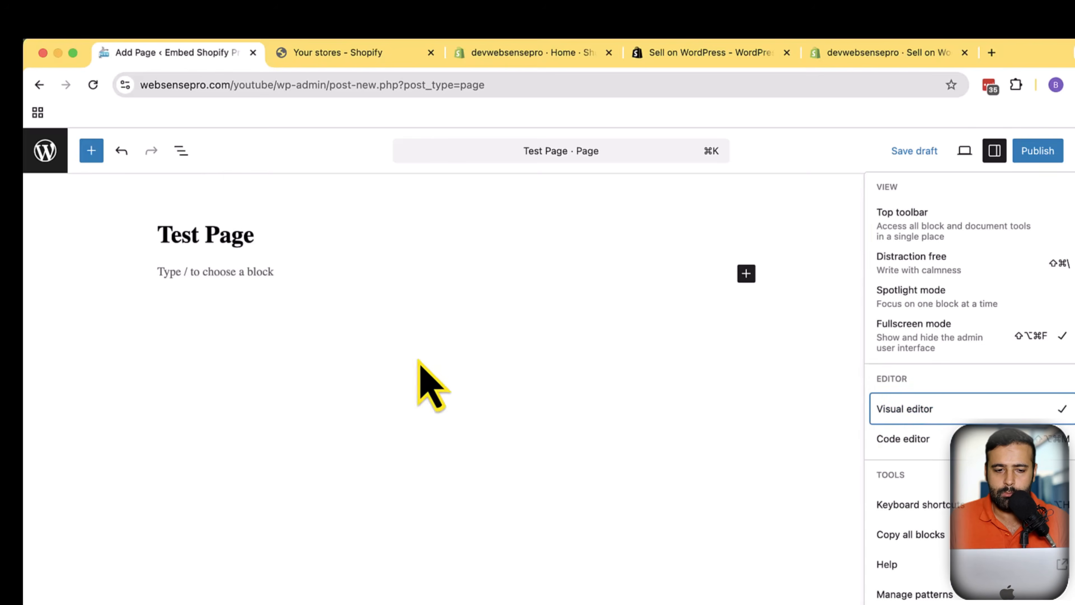
left_click(283, 293)
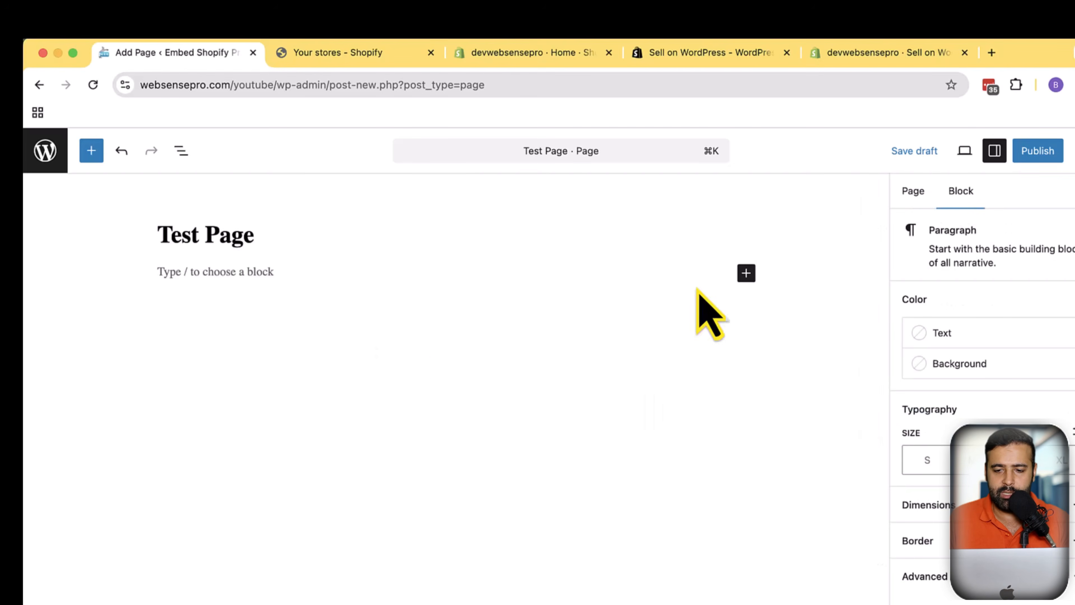
Insert an Add a Shopify product block by searching blocks for shopify
left_click(746, 273)
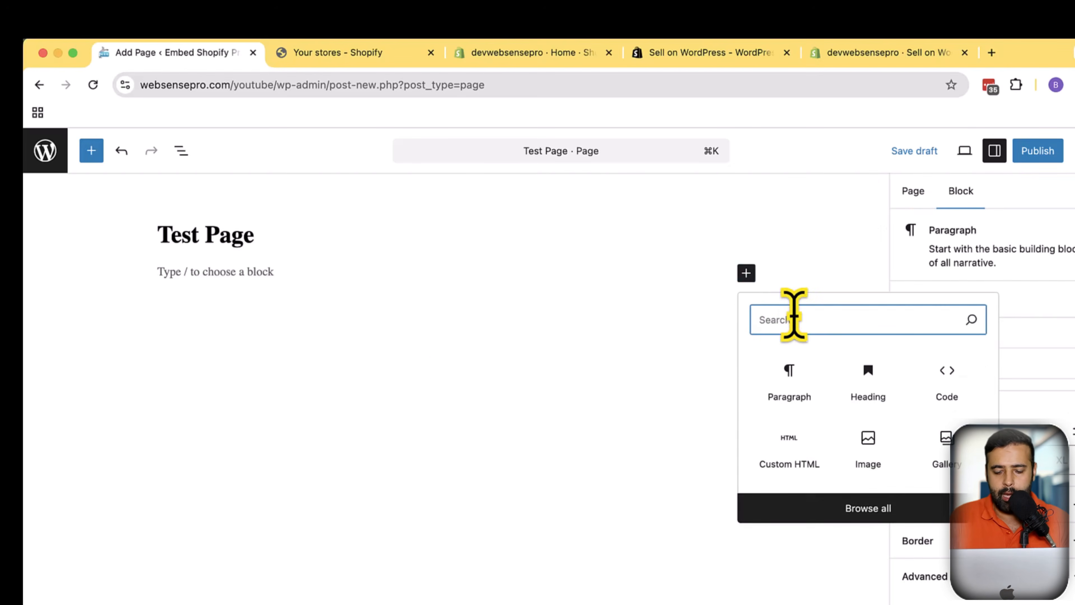
type("shopify")
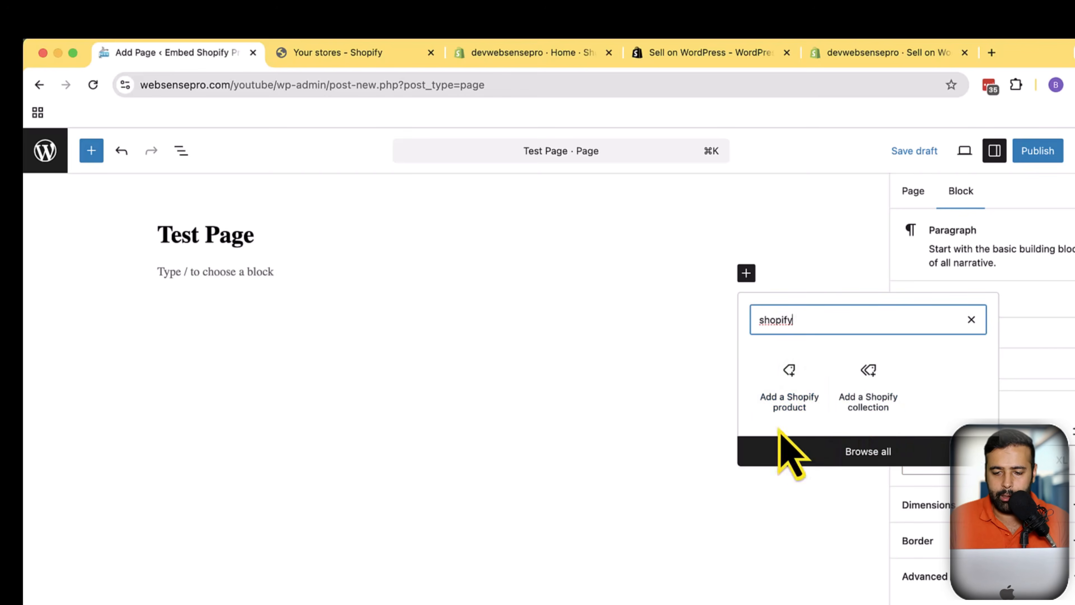
left_click(779, 406)
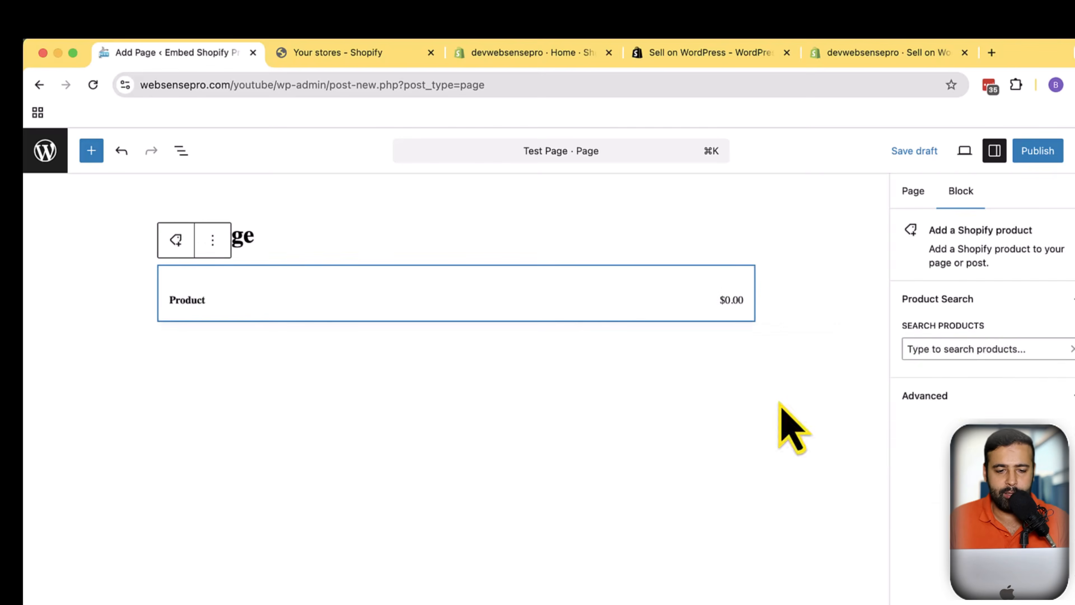
Browse the product block preview and the list of store products in the block's product search
scroll(644, 317, "down", 10)
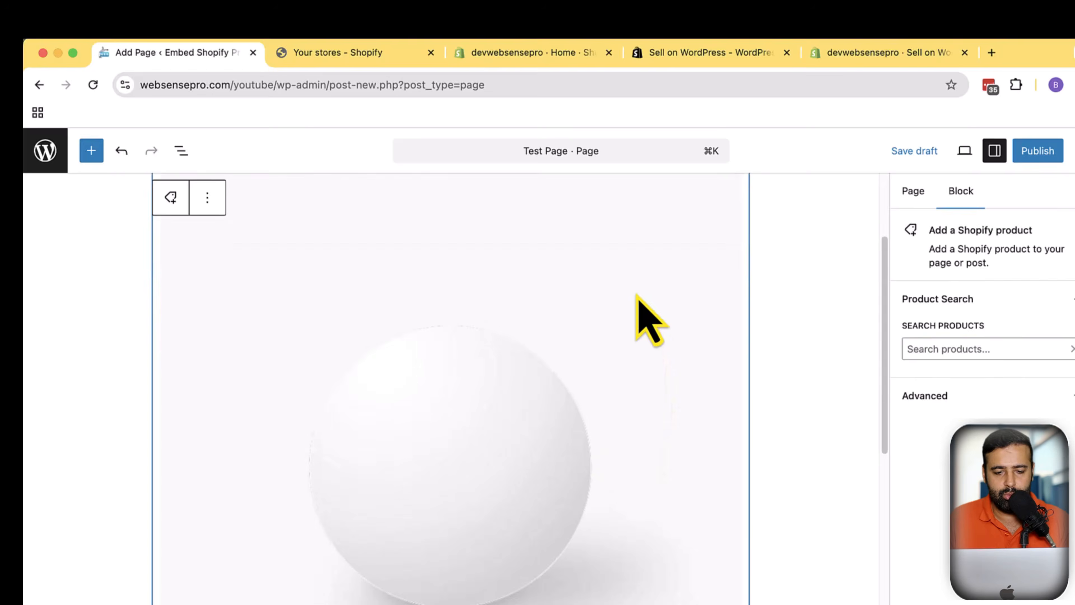
scroll(643, 317, "up", 8)
scroll(636, 324, "up", 2)
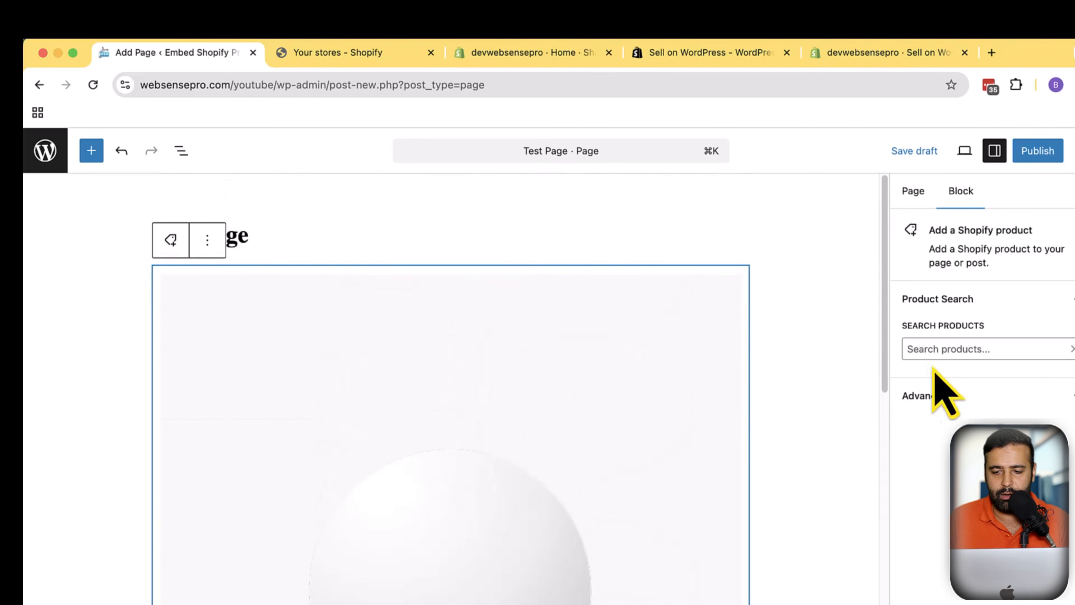
left_click(961, 352)
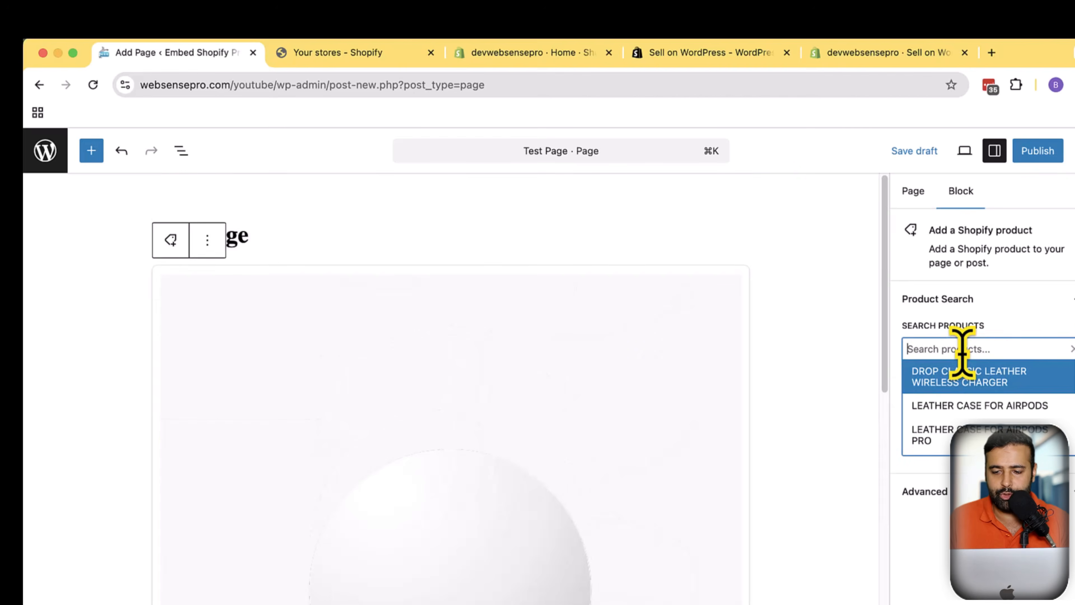
scroll(1048, 402, "down", 3)
scroll(1009, 408, "up", 2)
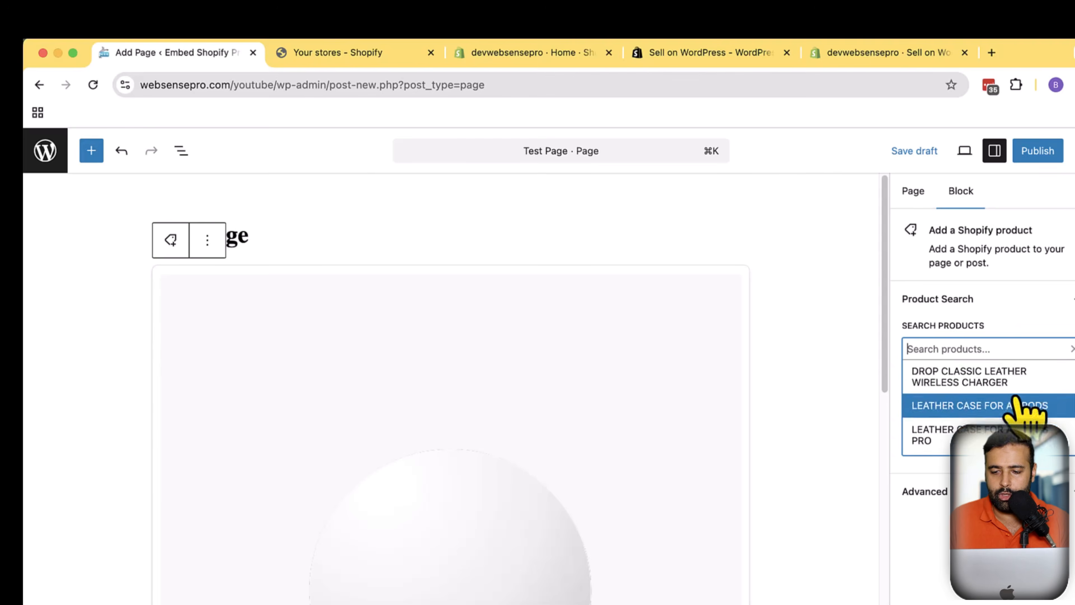
scroll(1010, 407, "down", 3)
scroll(1011, 406, "up", 3)
scroll(1014, 407, "down", 2)
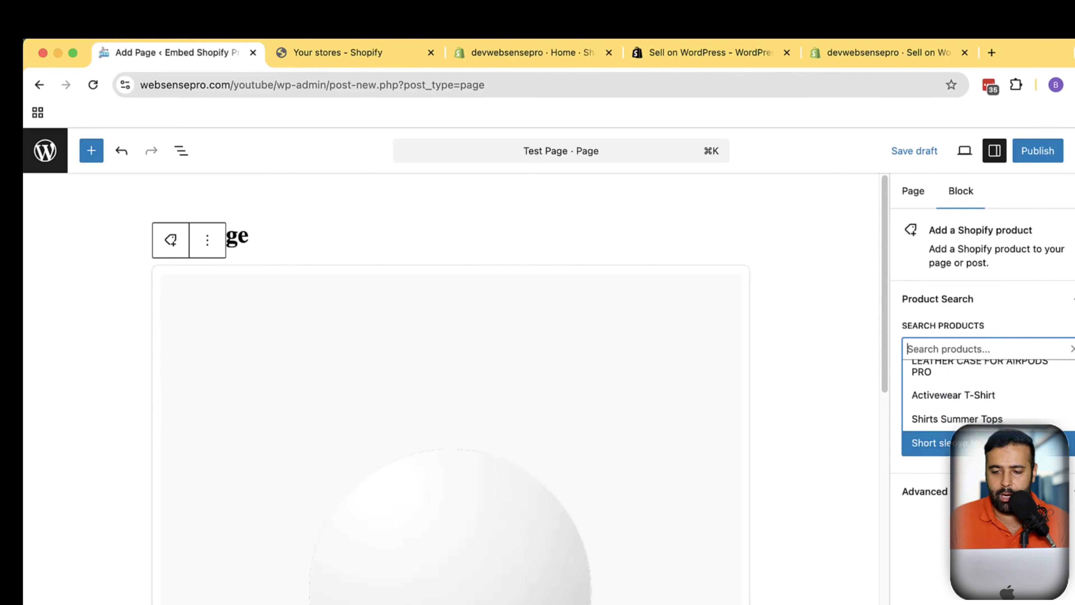
scroll(1013, 407, "up", 4)
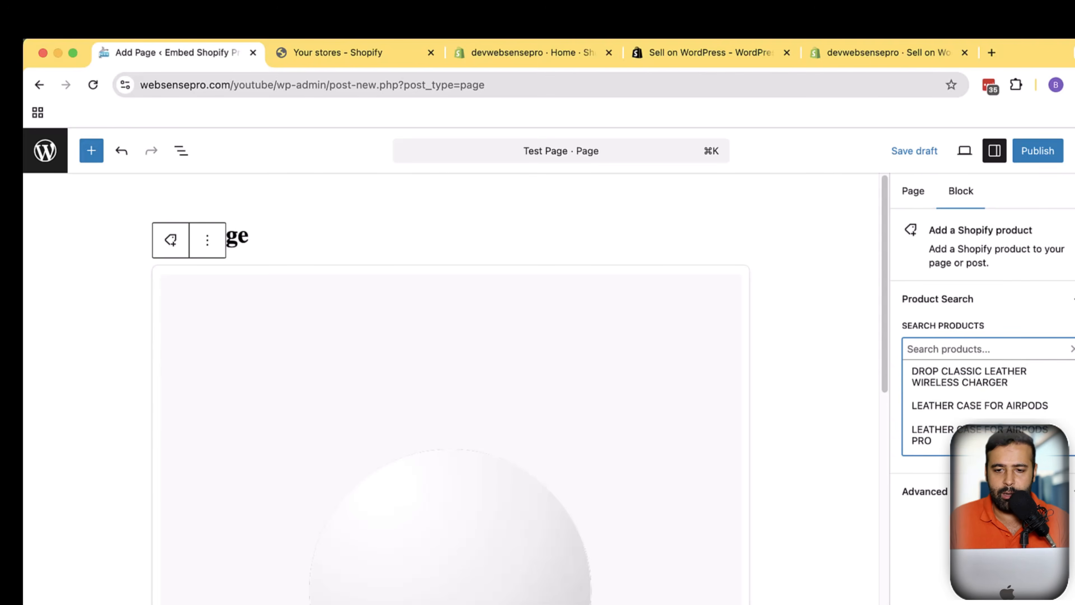
Open the Products list in the Shopify admin tab
left_click(560, 60)
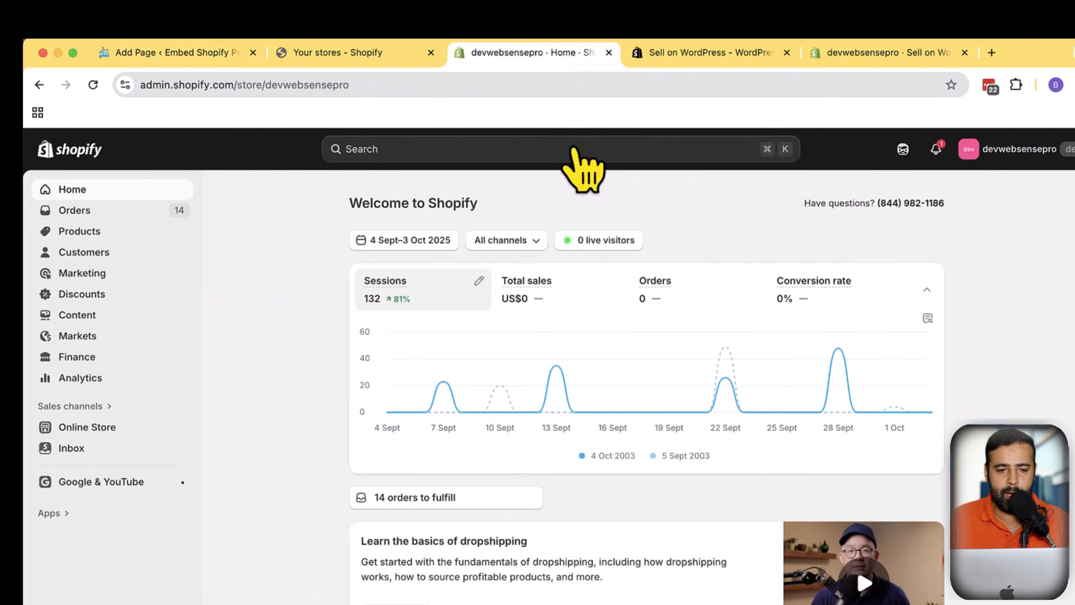
left_click(134, 233)
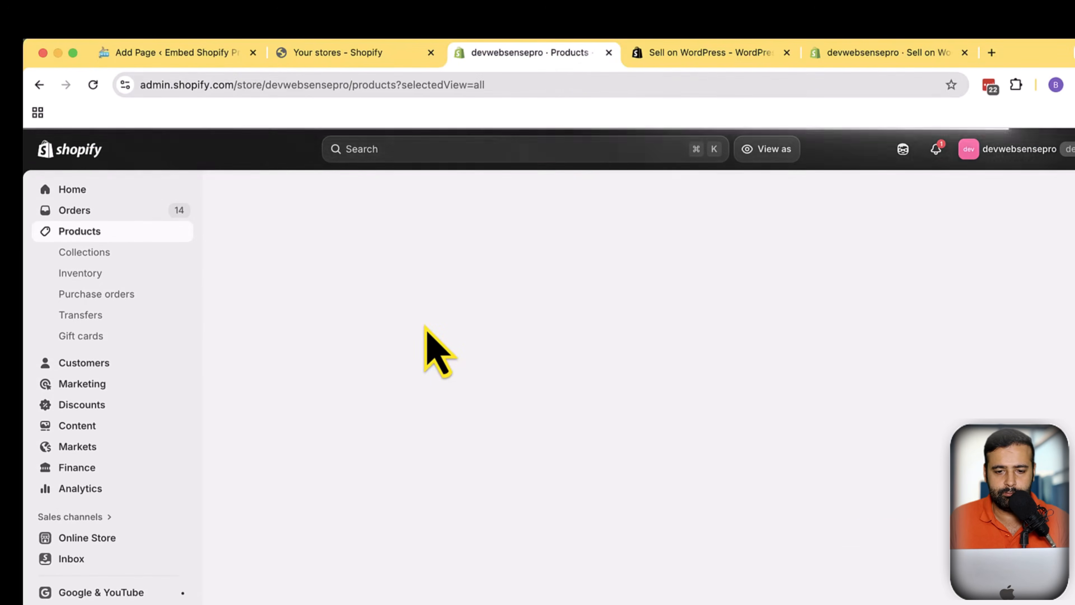
Select the Slogan T-shirt from the Shopify product list in the block's product search
scroll(627, 407, "down", 4)
scroll(633, 413, "down", 10)
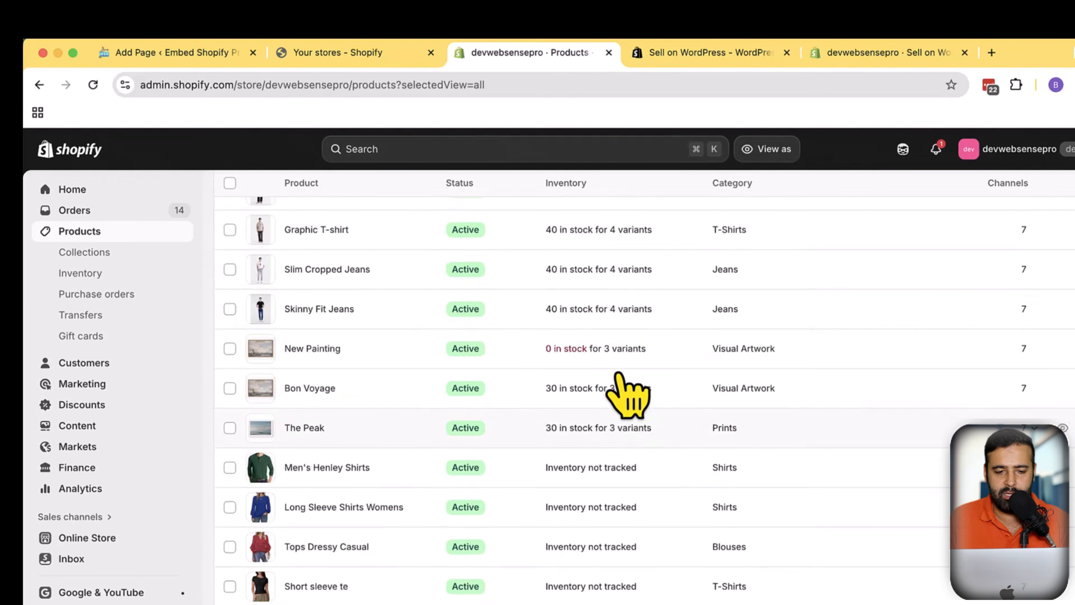
scroll(609, 427, "up", 15)
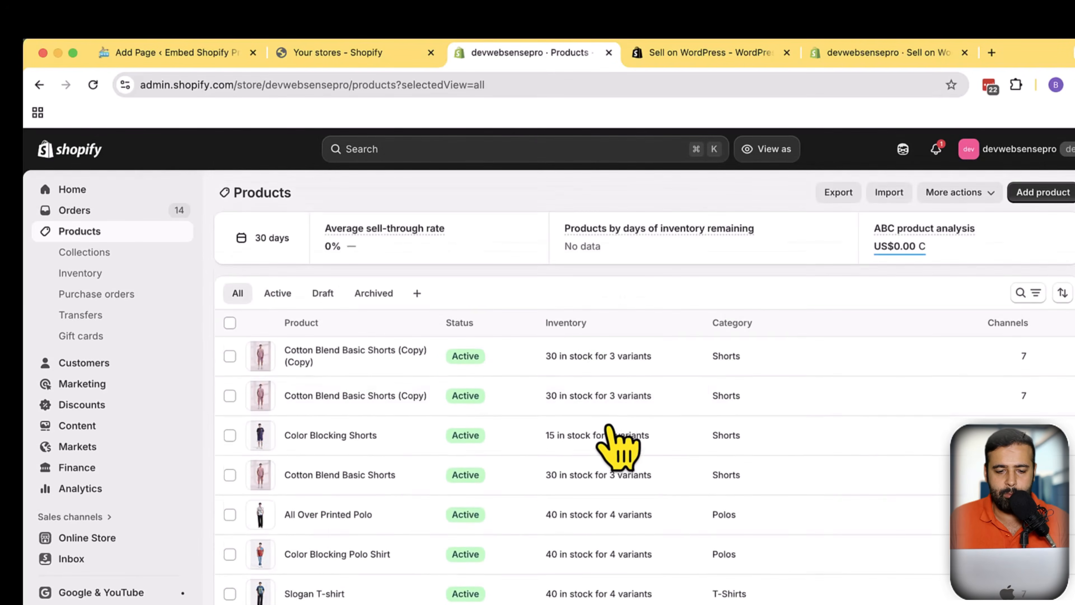
scroll(608, 425, "down", 3)
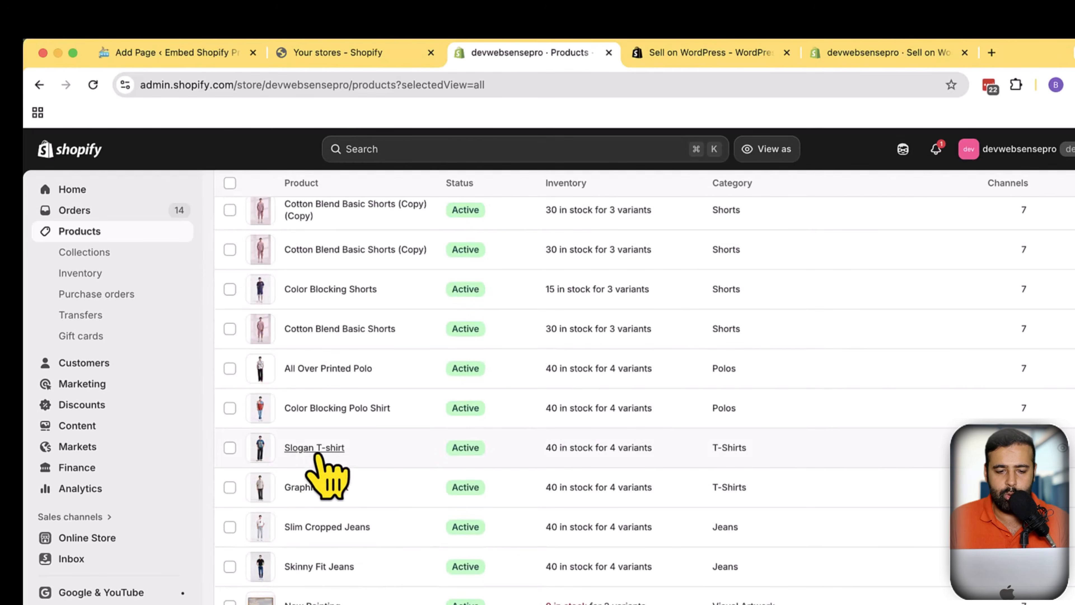
left_click(184, 53)
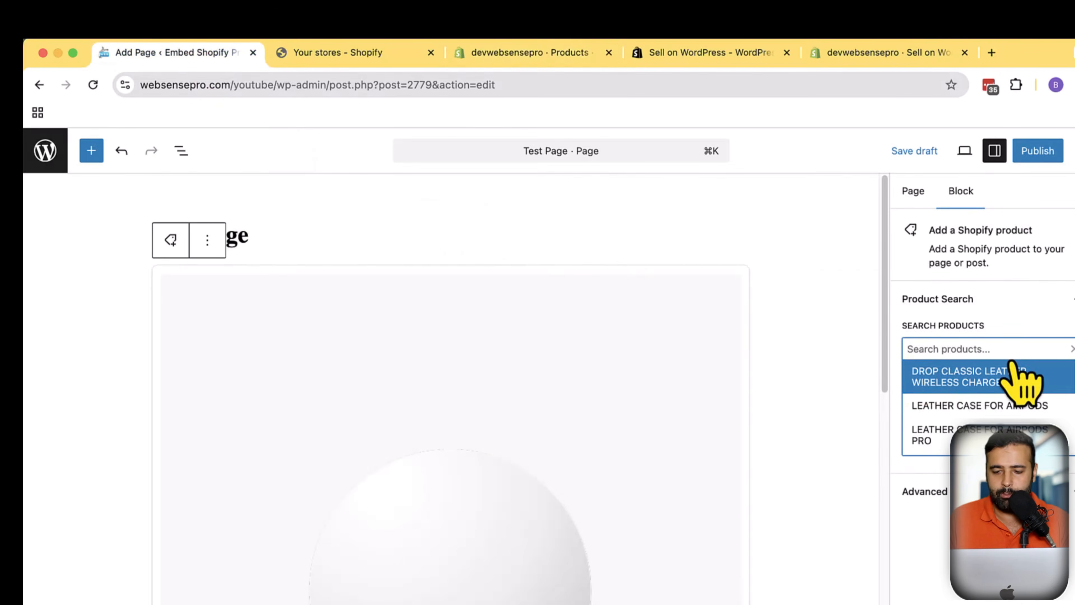
type("sloga")
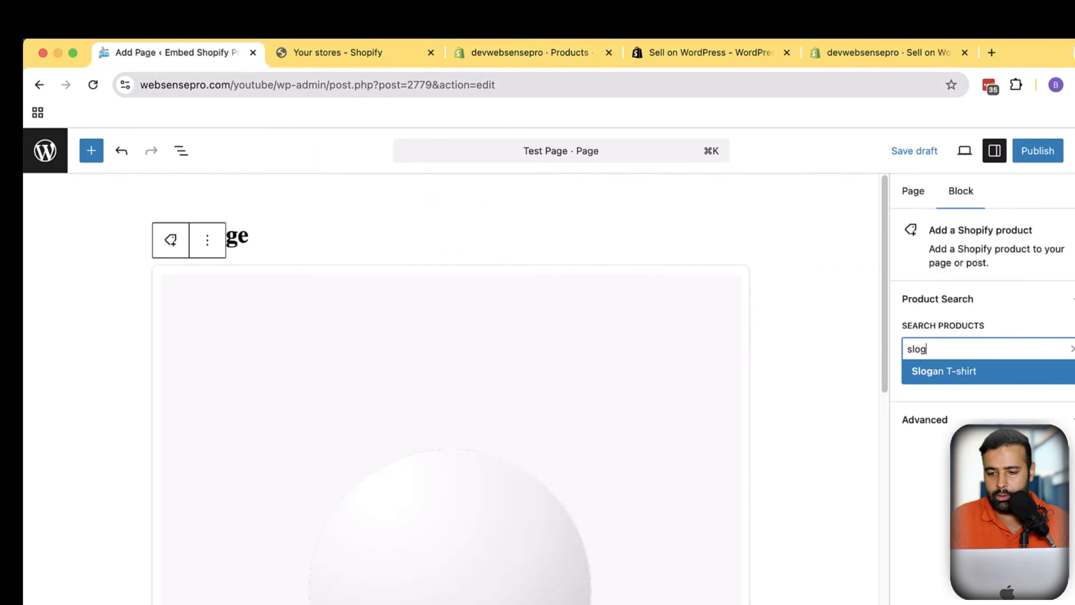
left_click(954, 379)
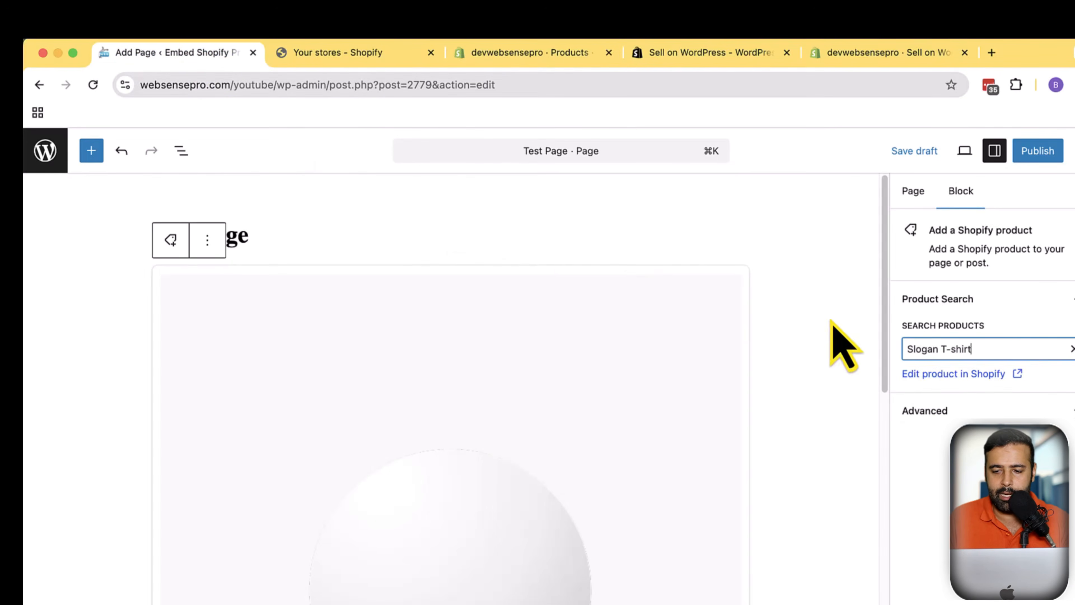
Publish the page with the embedded product
scroll(837, 360, "down", 5)
scroll(851, 347, "up", 2)
left_click(1037, 150)
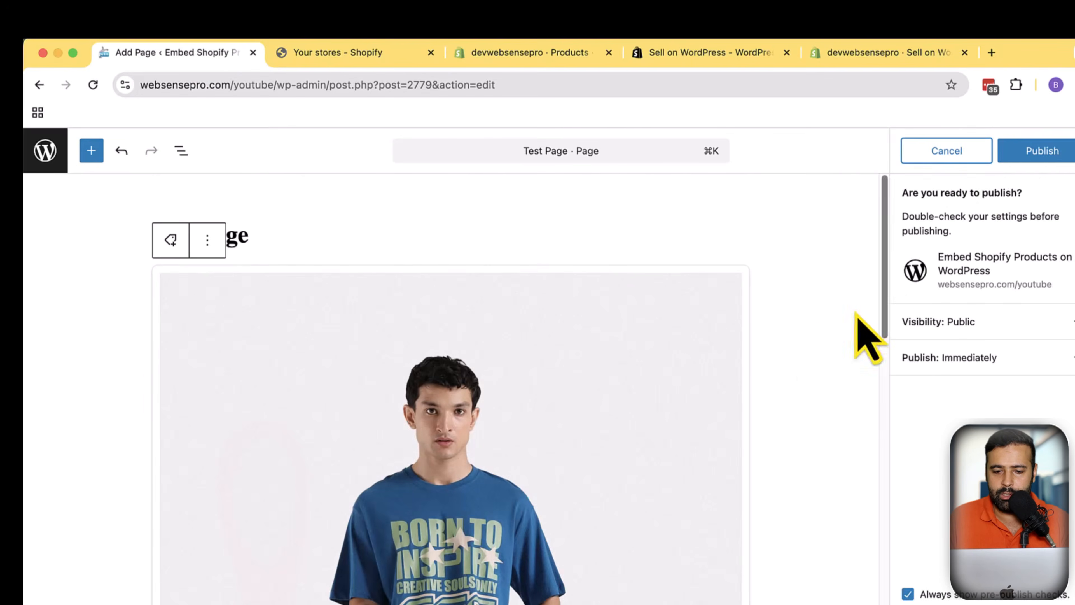
left_click(1030, 153)
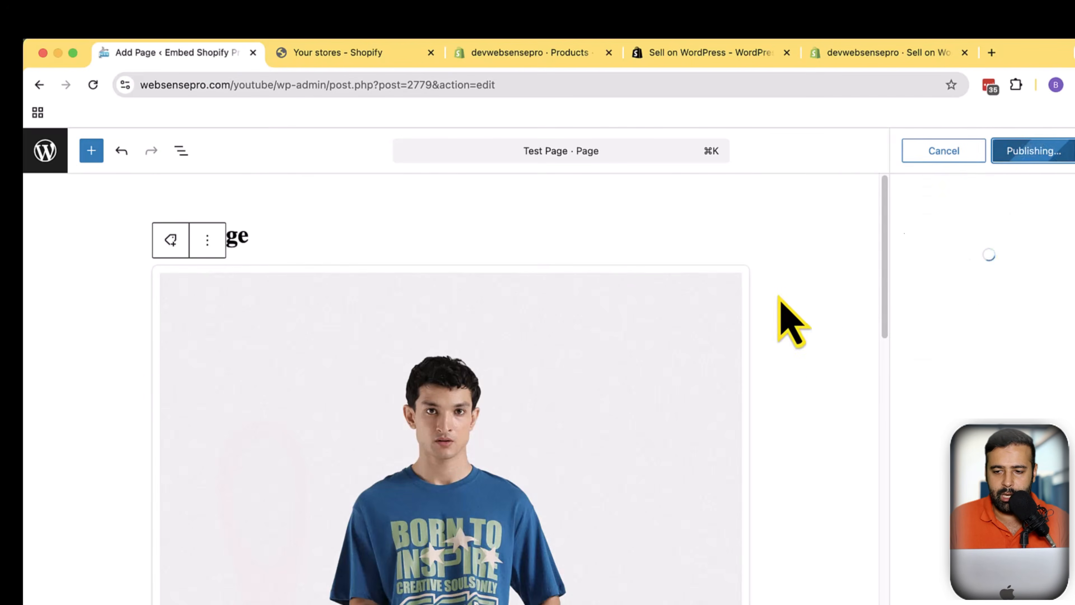
View the published page and scroll through the embedded product
scroll(783, 313, "down", 10)
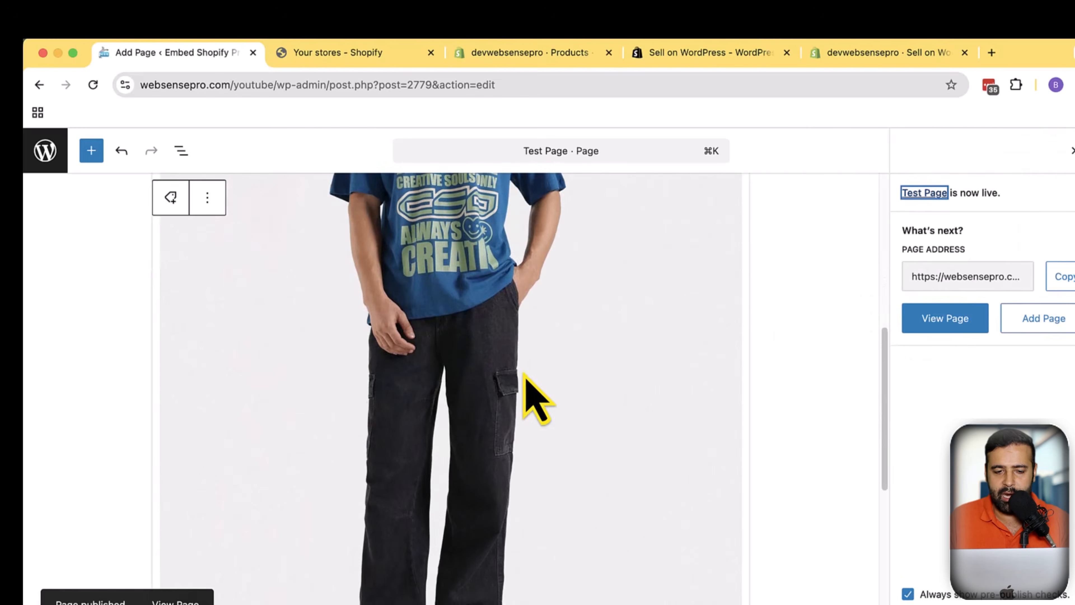
scroll(520, 347, "up", 10)
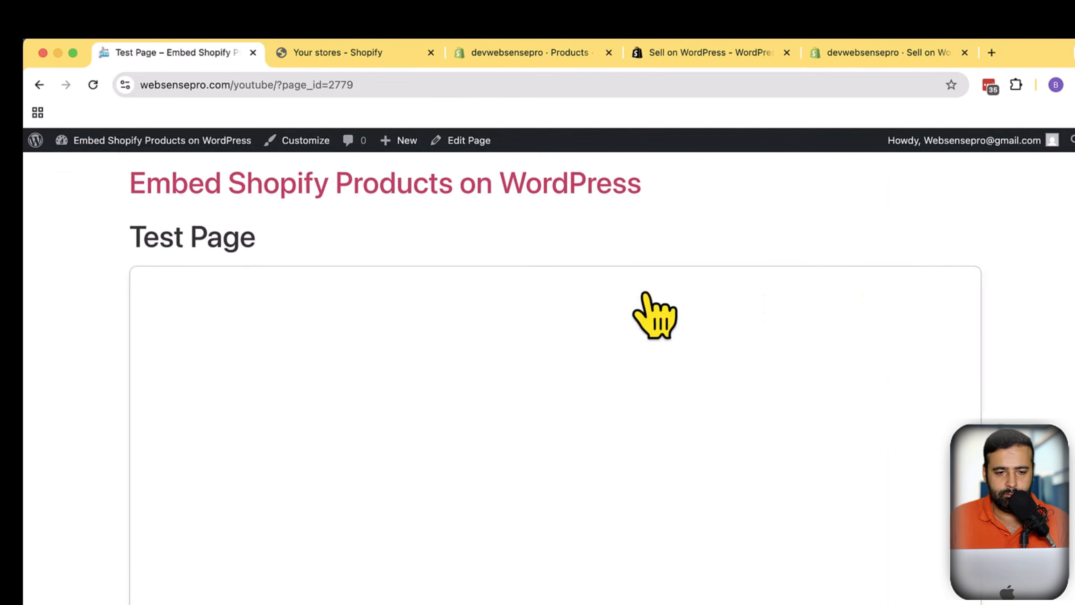
scroll(914, 347, "down", 3)
scroll(1006, 410, "down", 15)
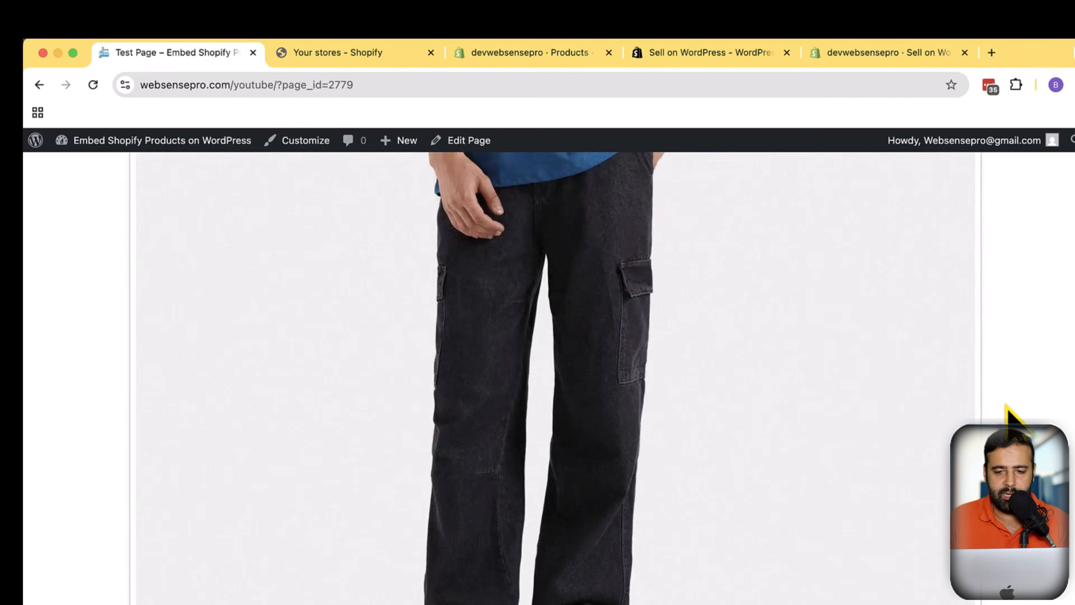
scroll(1053, 419, "up", 15)
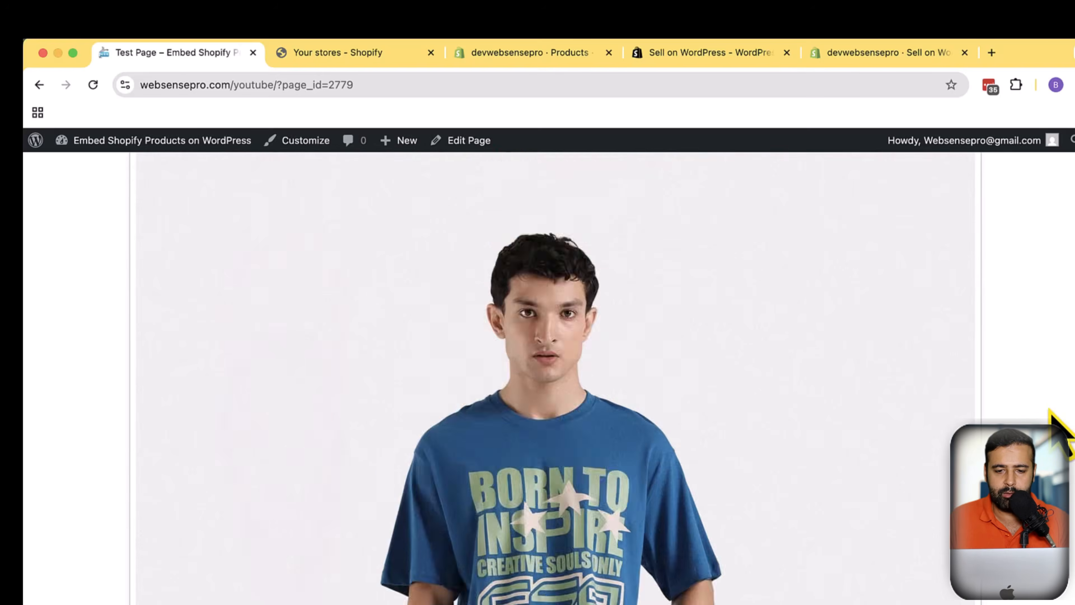
scroll(1054, 415, "down", 8)
scroll(1051, 430, "down", 5)
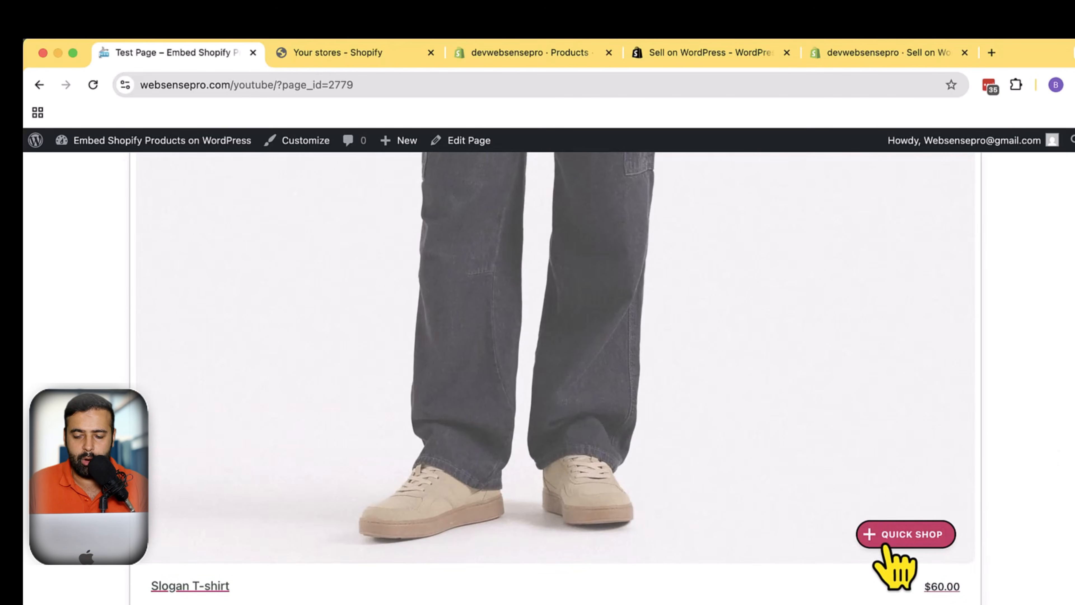
Try Quick Shop on the Slogan T-shirt to open checkout, then return to the page
left_click(887, 544)
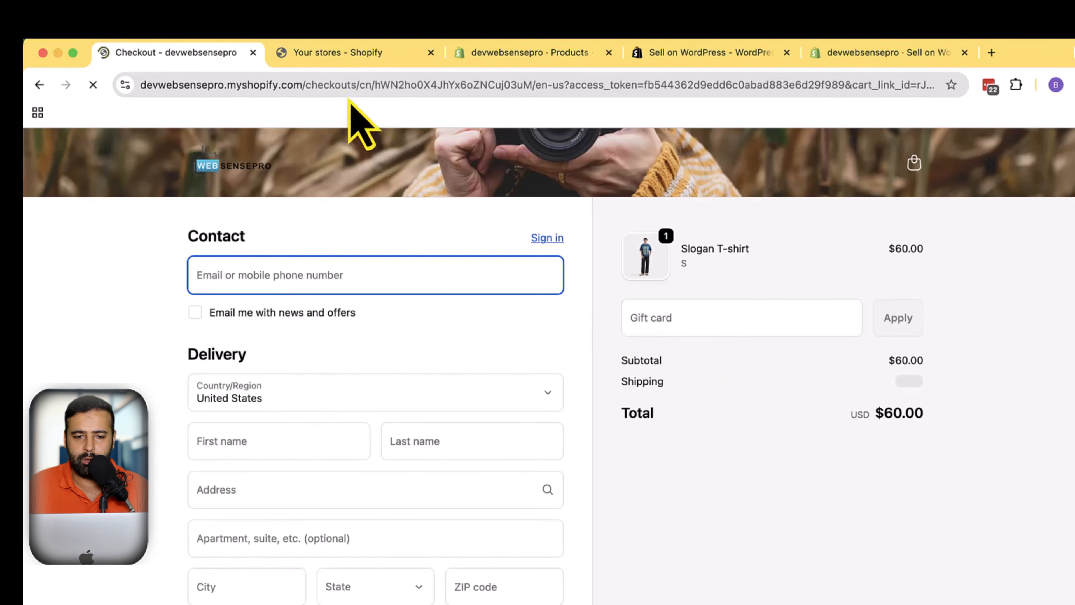
left_click_drag(370, 85, 81, 82)
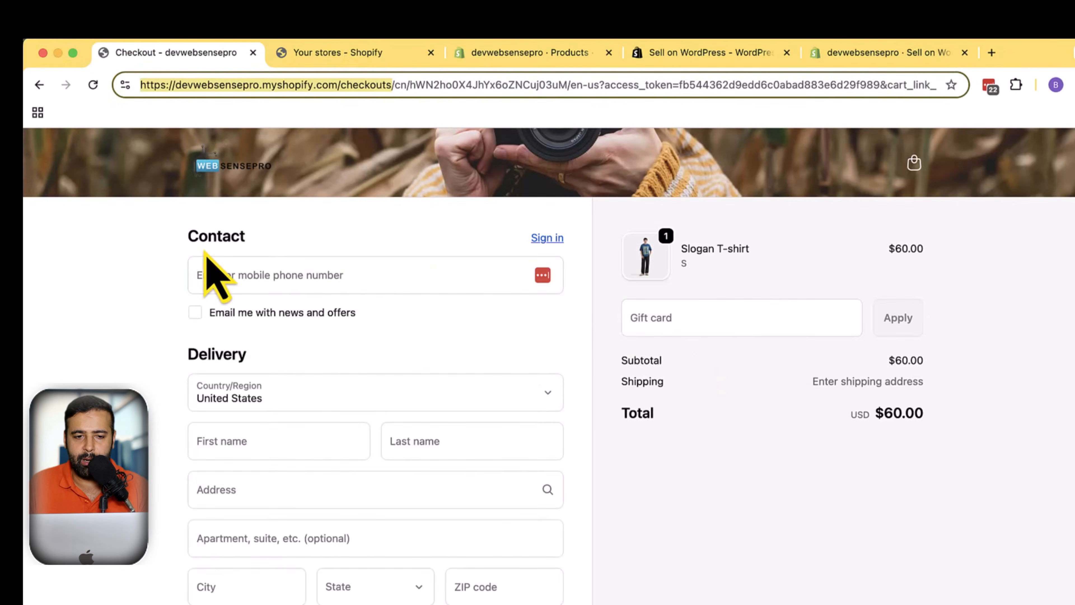
left_click(928, 339)
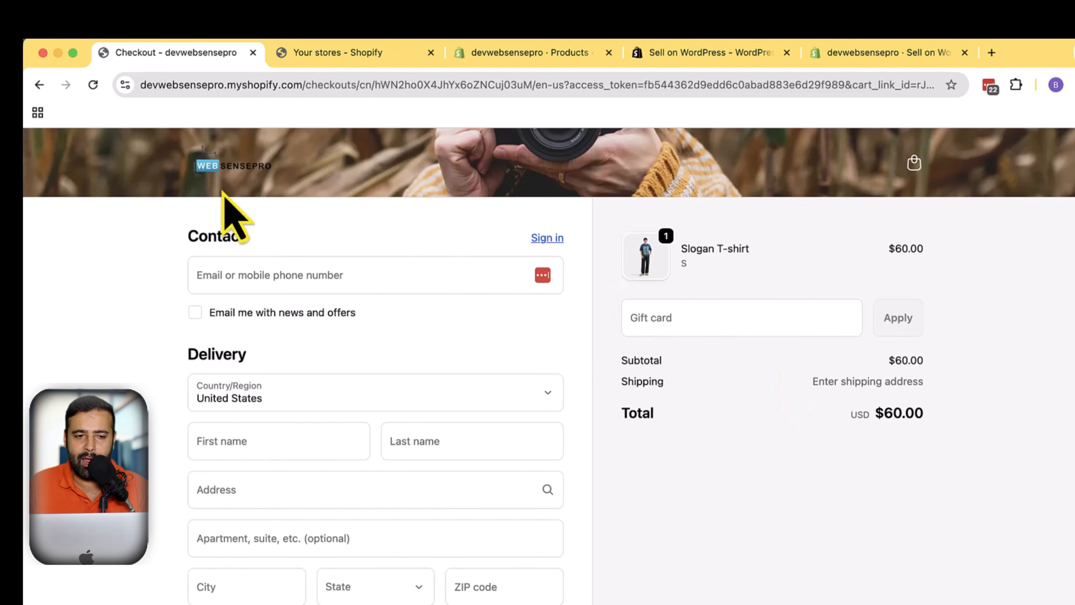
left_click(39, 84)
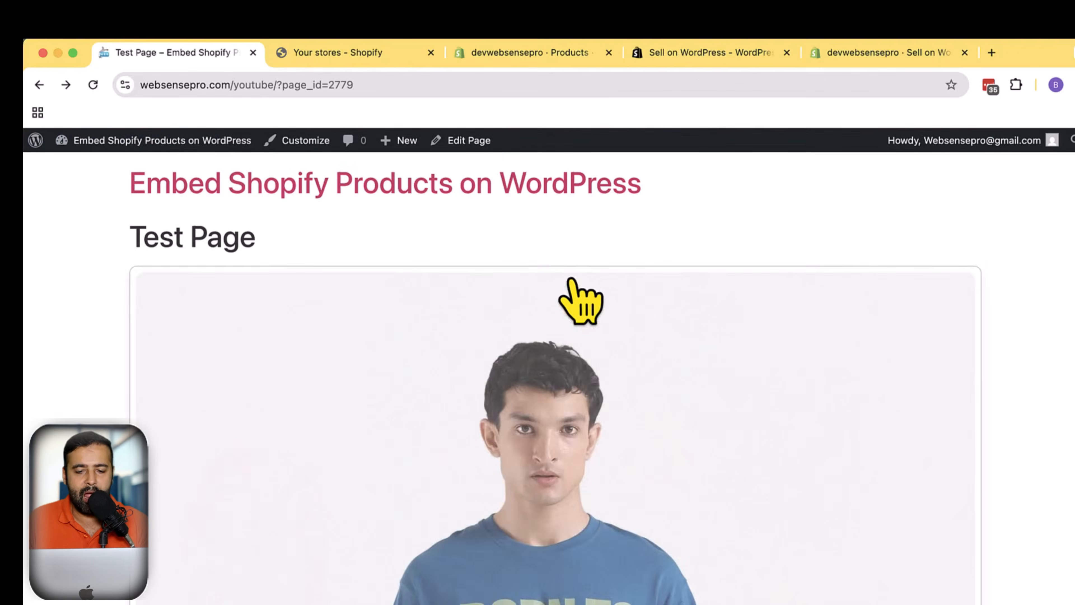
Open the page editor in a new tab from the published page
scroll(571, 282, "down", 10)
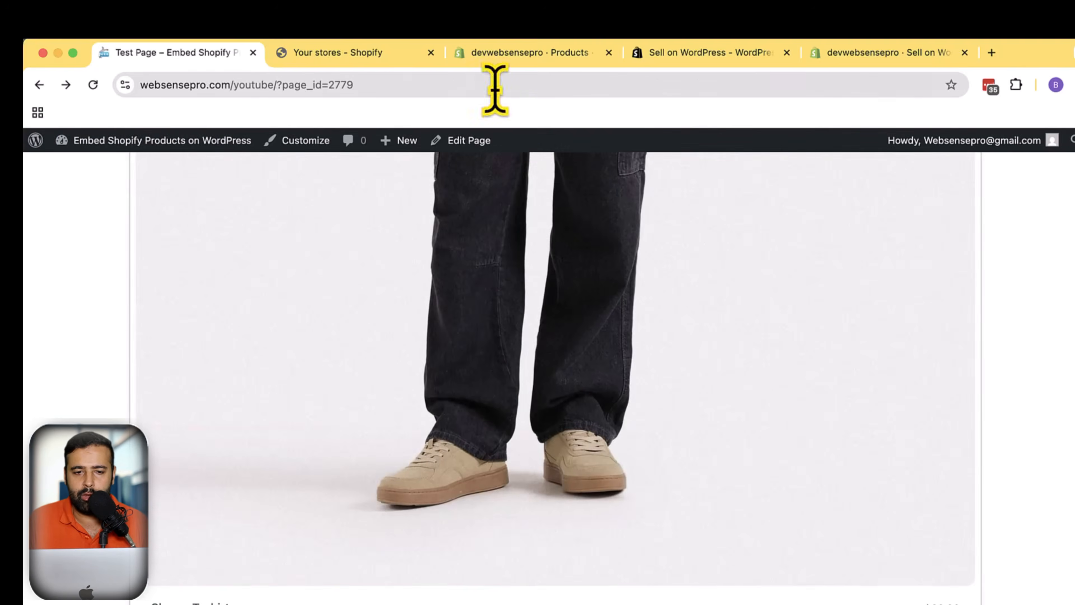
scroll(360, 247, "up", 5)
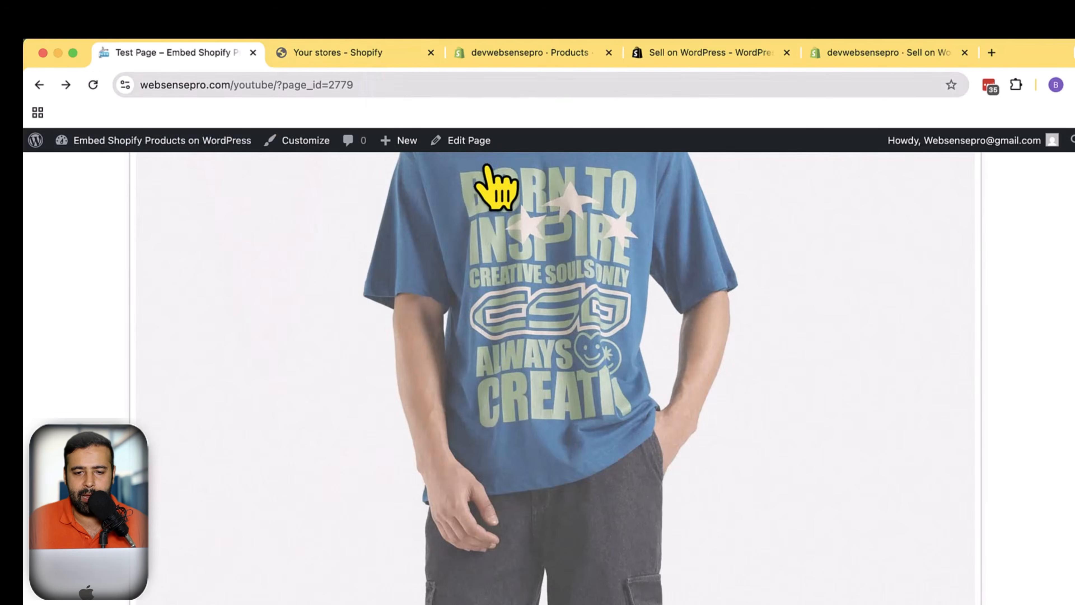
right_click(474, 140)
left_click(491, 150)
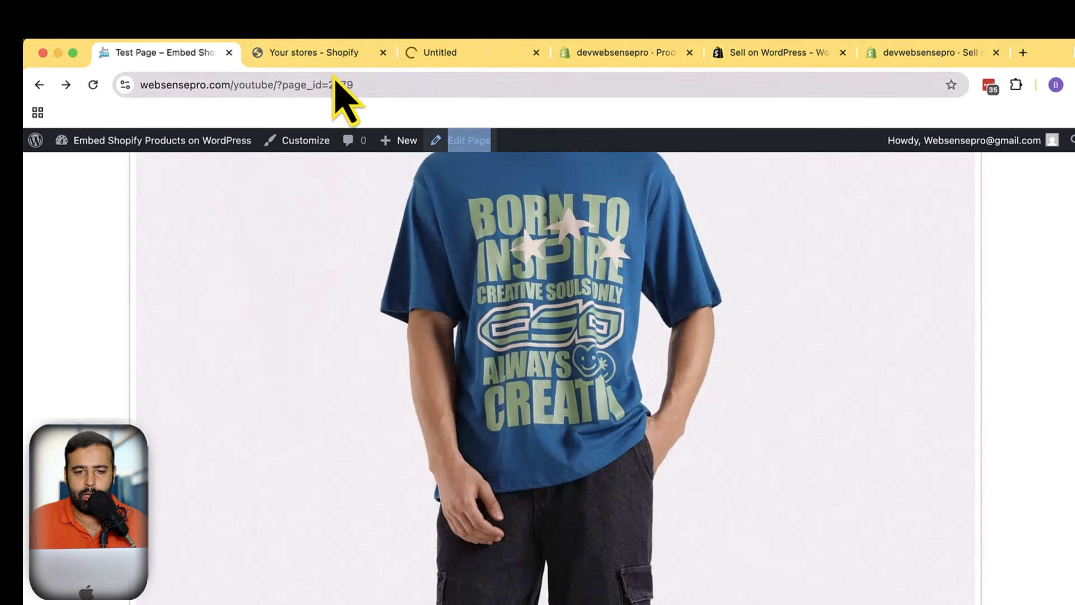
Close the extra Shopify tabs and switch to the page editor tab
left_click(334, 53)
left_click(383, 52)
left_click(487, 52)
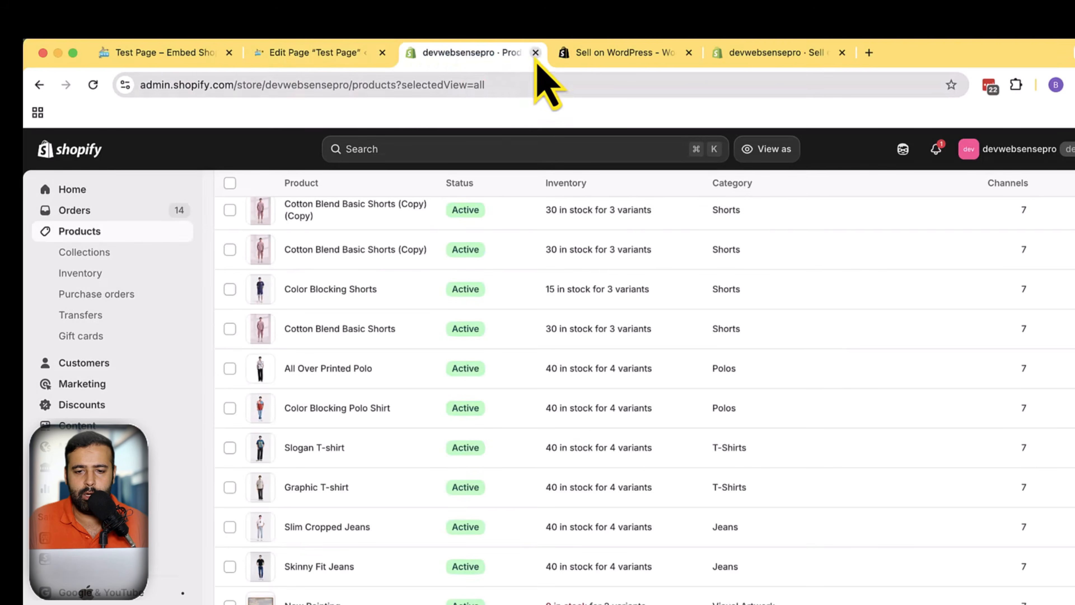
left_click(535, 52)
left_click(536, 52)
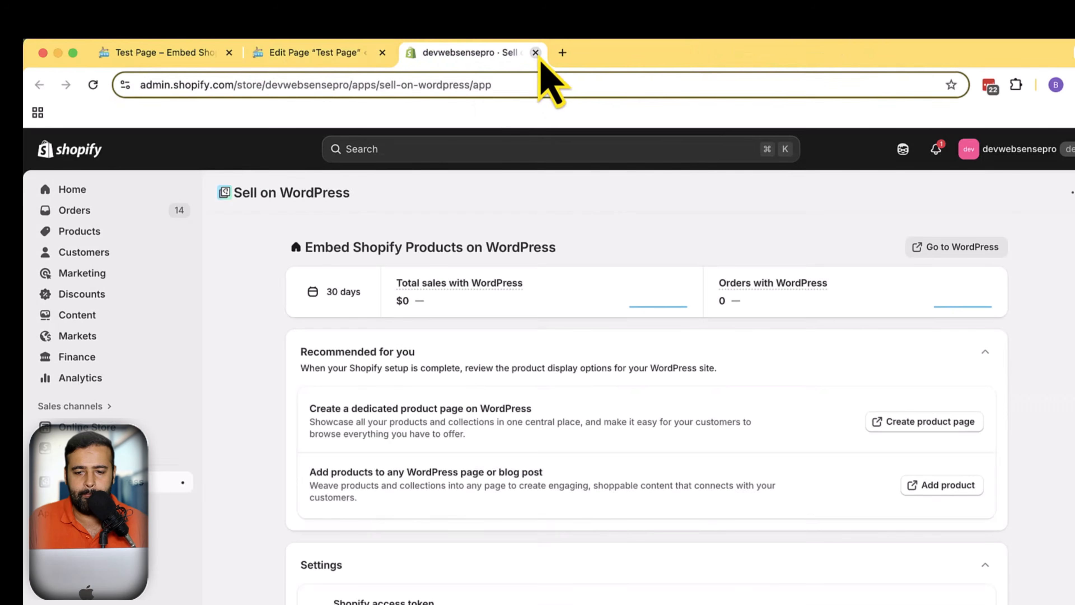
left_click(347, 52)
Open the product block's Advanced settings and its additional CSS class field
scroll(688, 221, "down", 2)
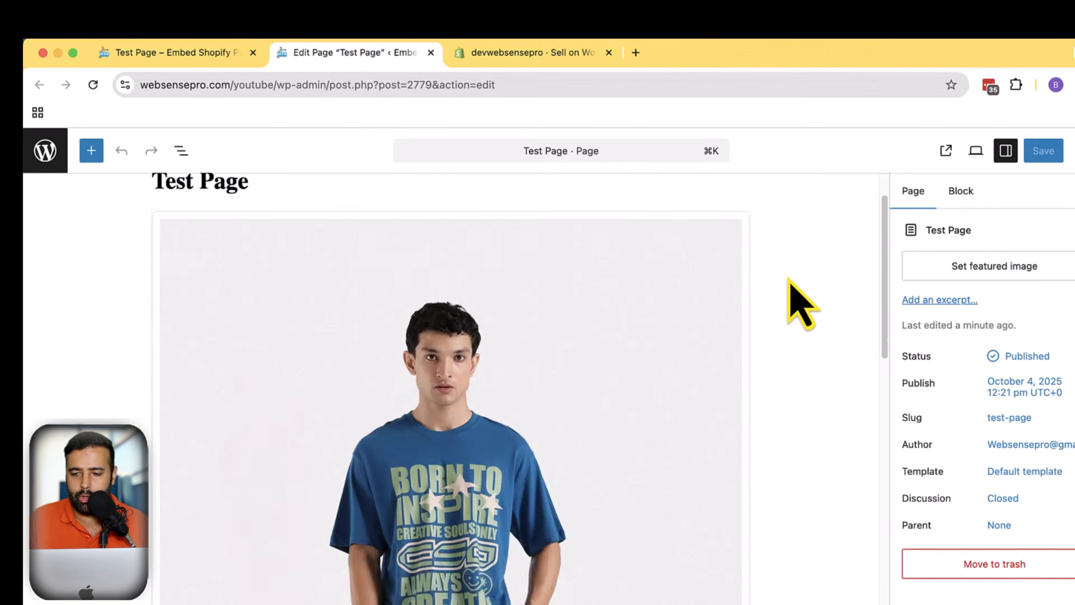
scroll(778, 293, "down", 10)
scroll(538, 343, "up", 11)
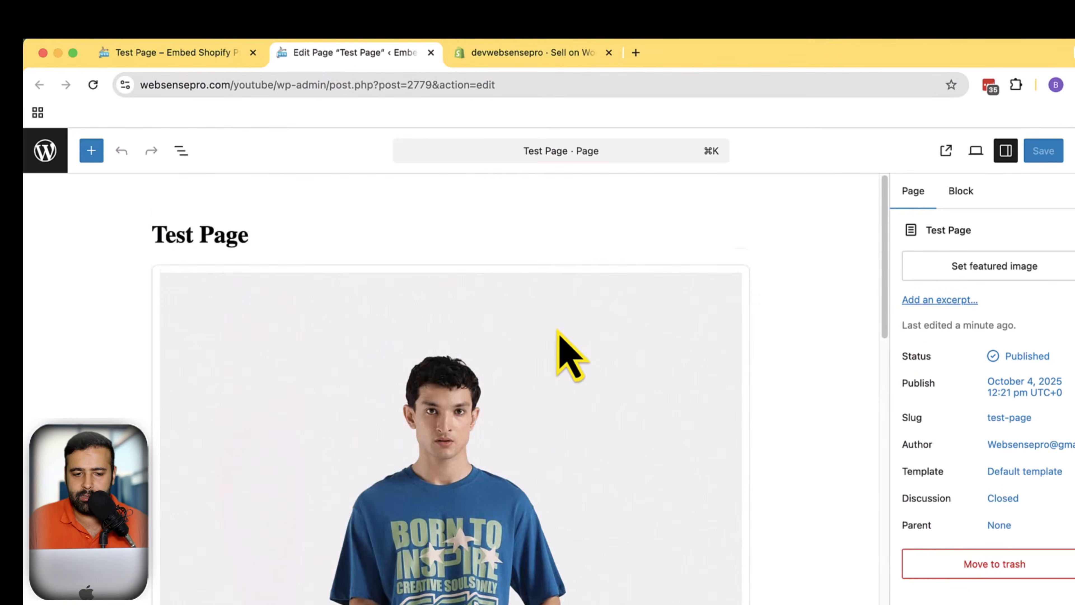
left_click(486, 343)
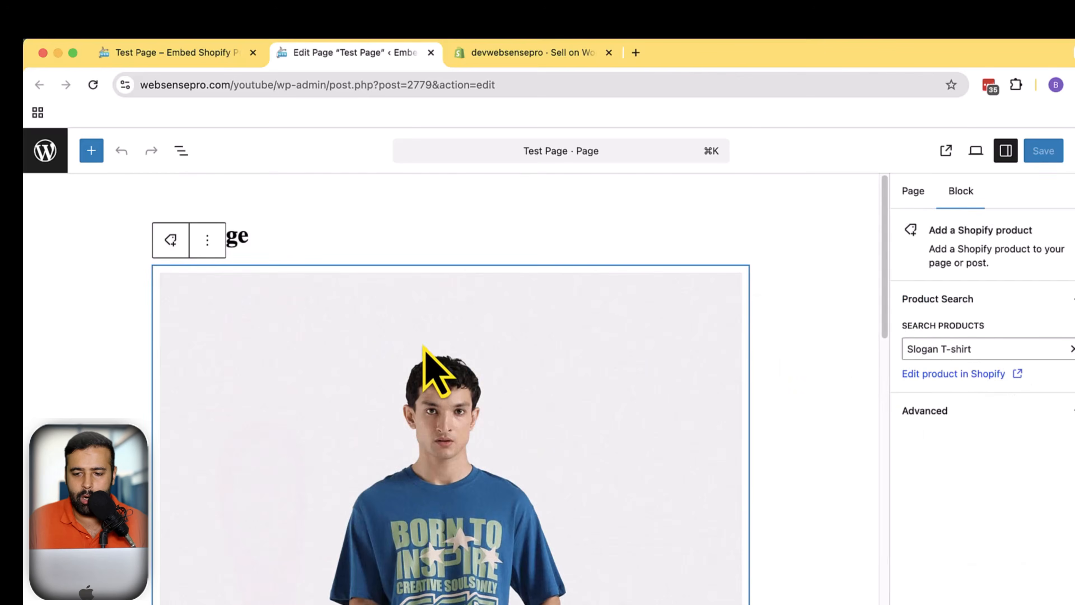
left_click(936, 408)
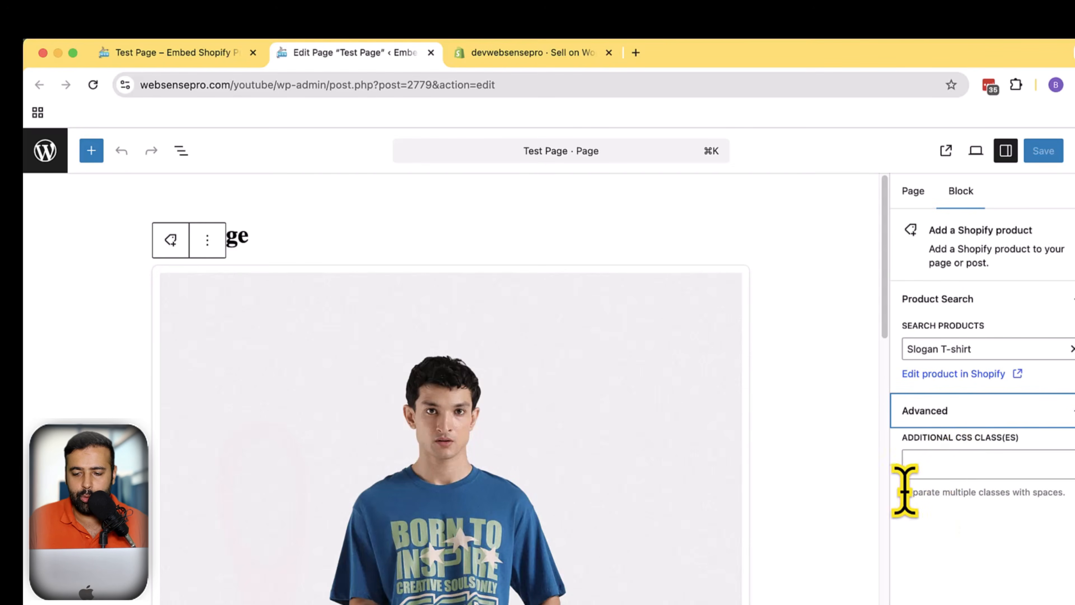
left_click(939, 464)
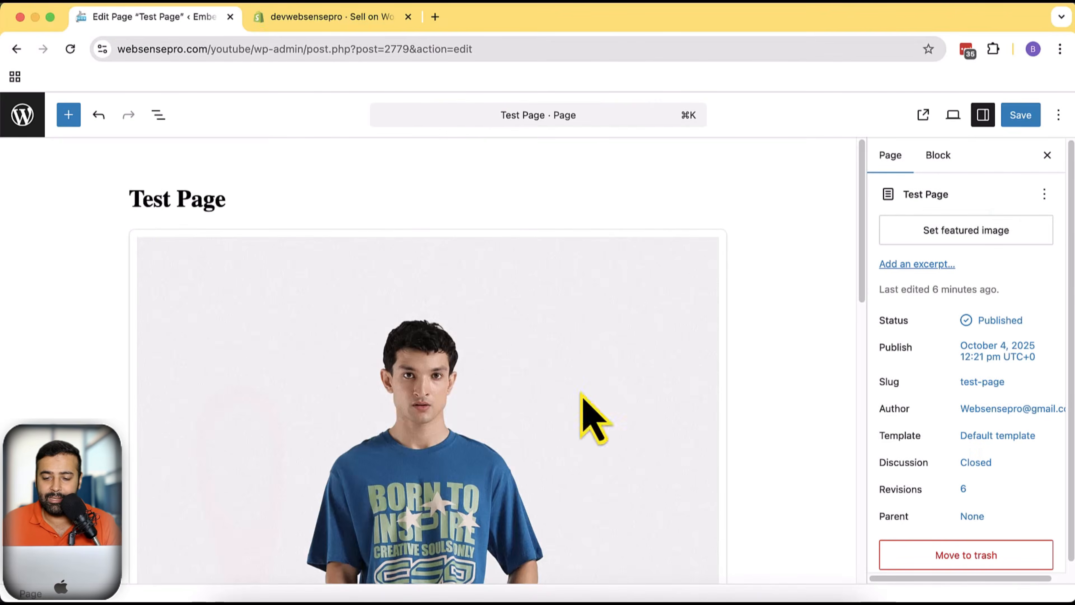
Delete the Shopify product block from the page
scroll(740, 330, "down", 10)
scroll(715, 352, "up", 10)
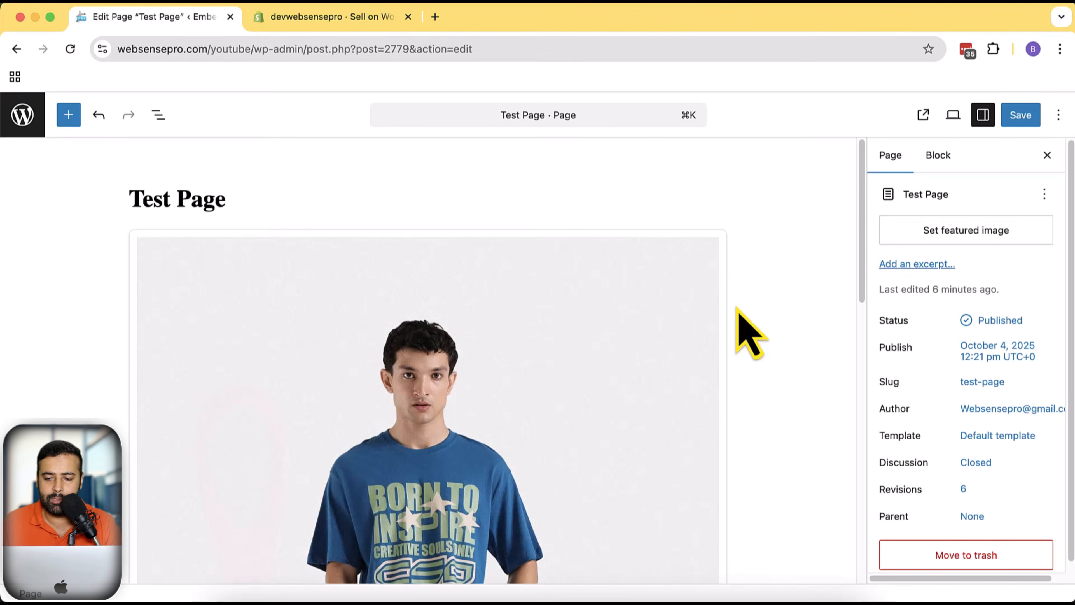
left_click(565, 304)
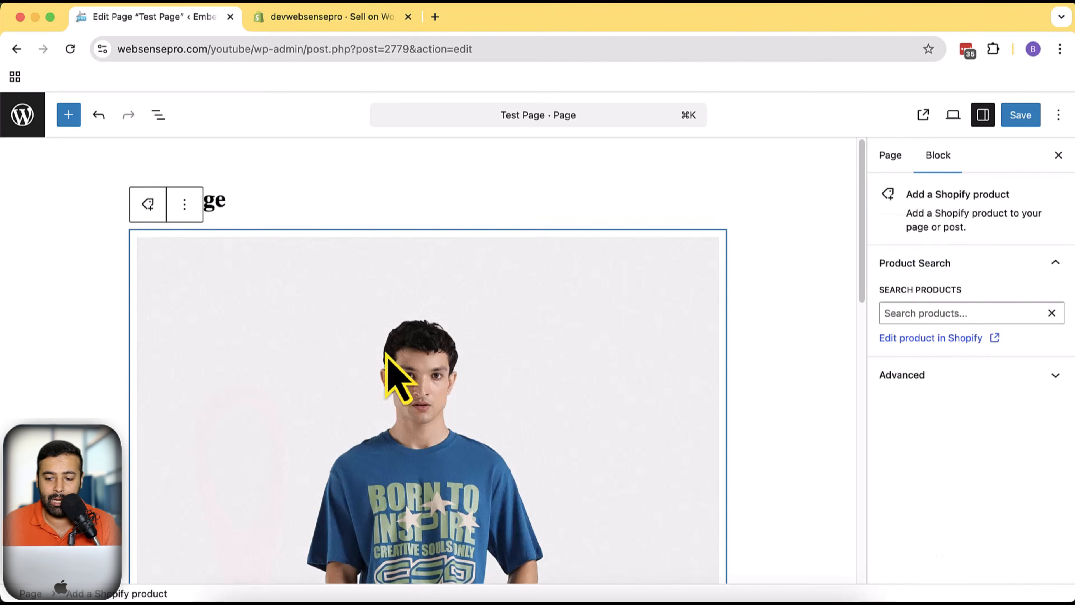
left_click(186, 205)
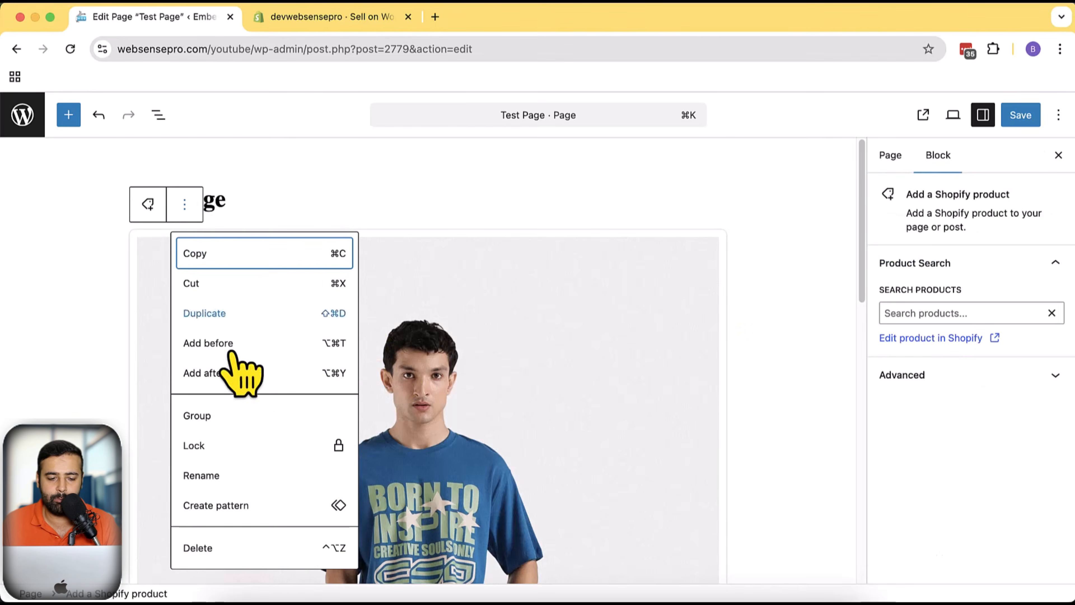
left_click(258, 556)
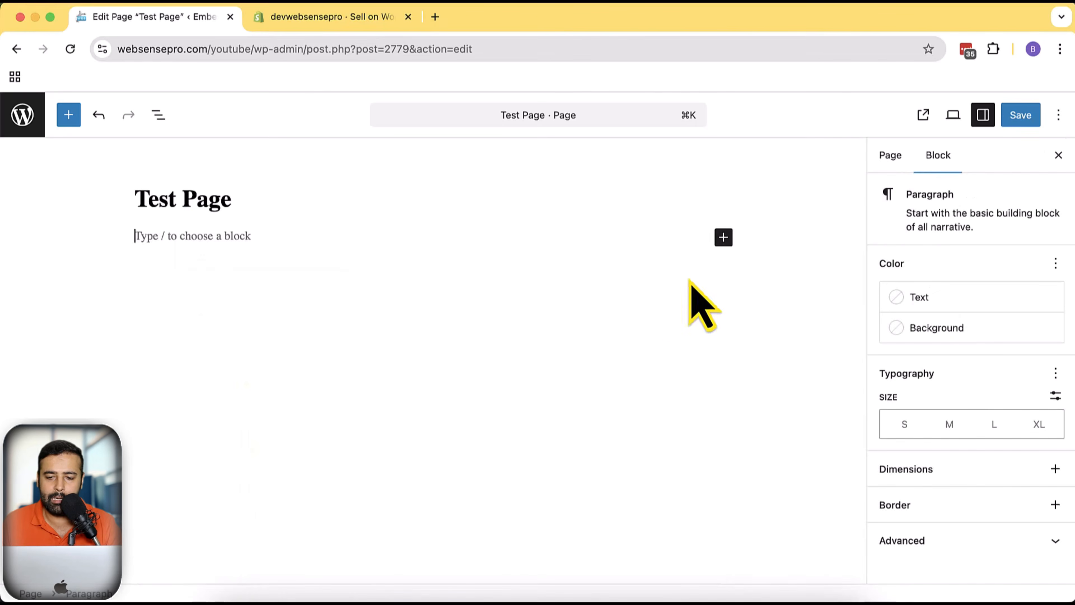
Insert a Shopify collection block below the title and set its collection to All
left_click(723, 238)
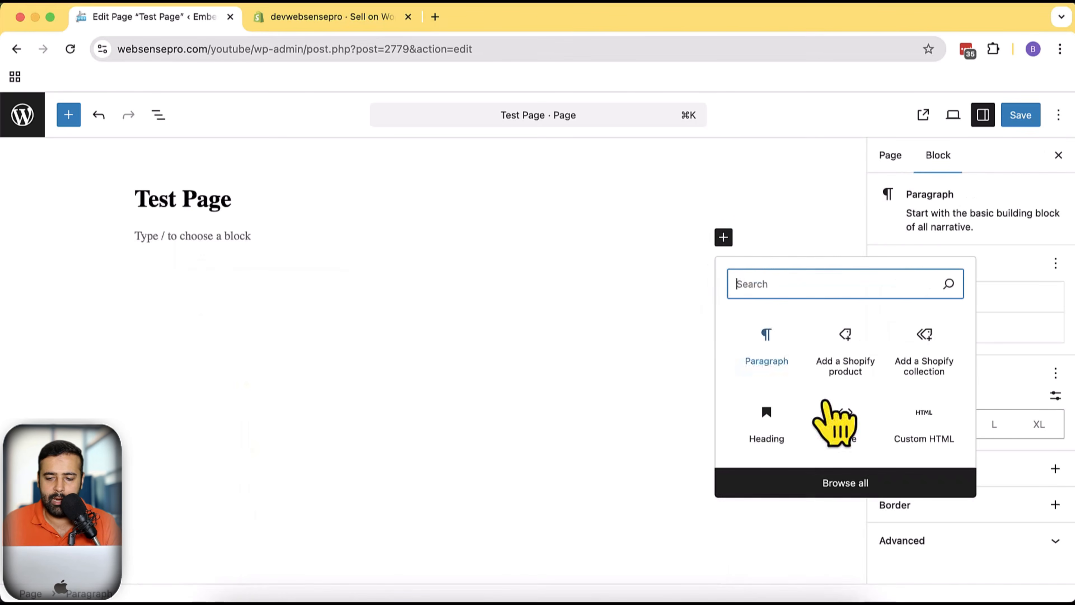
left_click(936, 367)
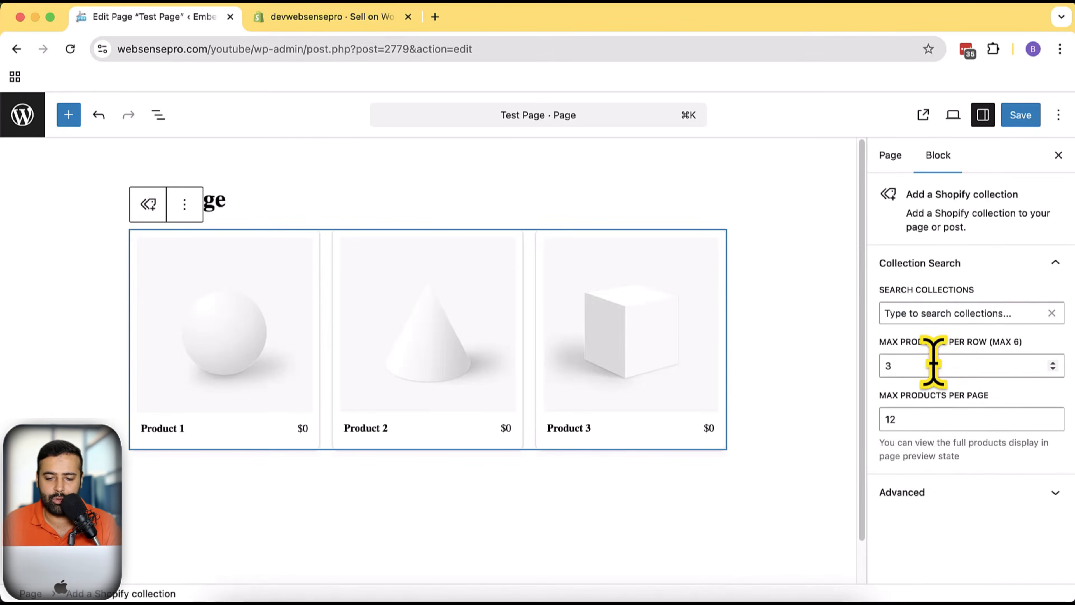
left_click(936, 314)
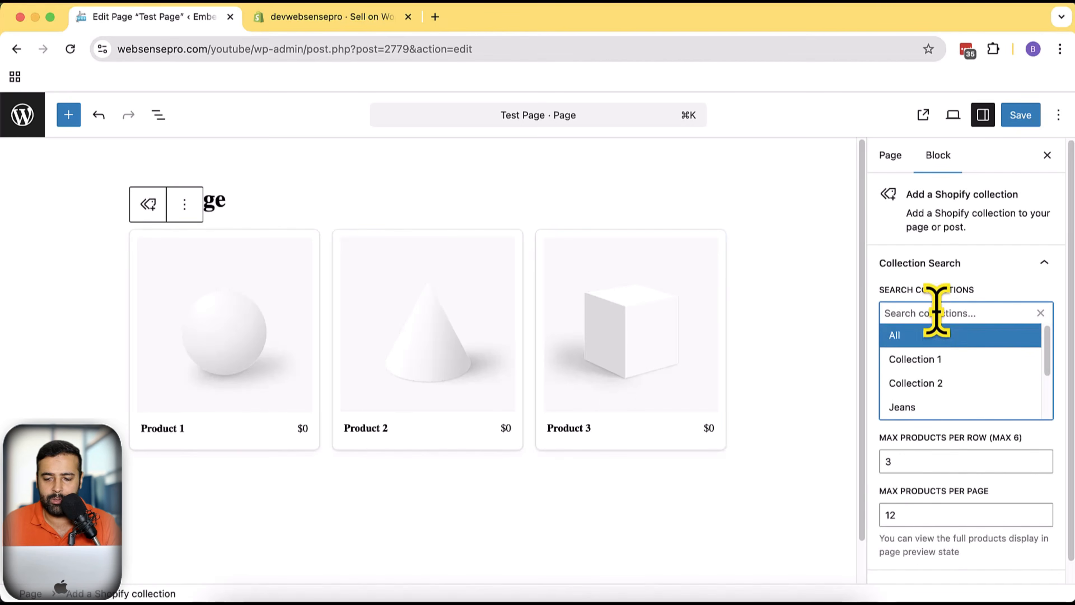
scroll(957, 372, "down", 5)
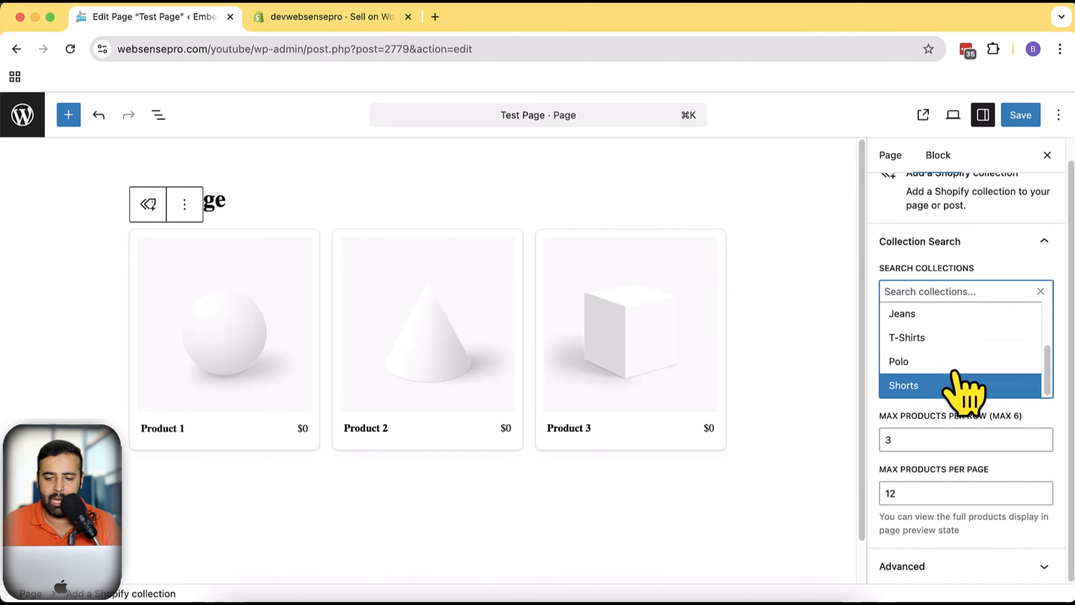
scroll(958, 372, "up", 5)
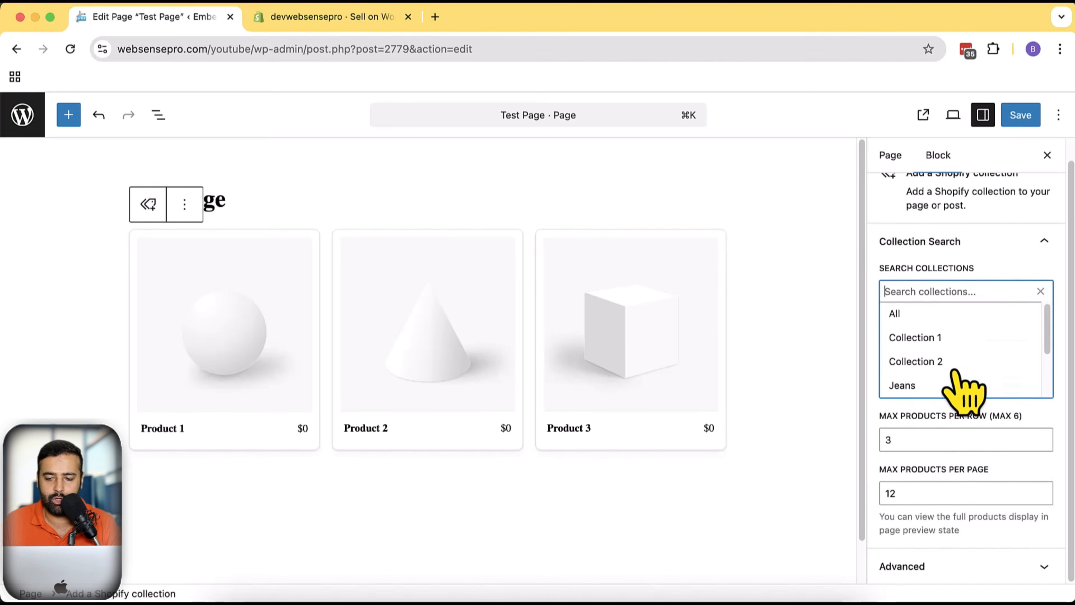
left_click(935, 313)
Review the collection block's product grid in the editor along with its per-row, per-page and Advanced settings
scroll(721, 315, "down", 5)
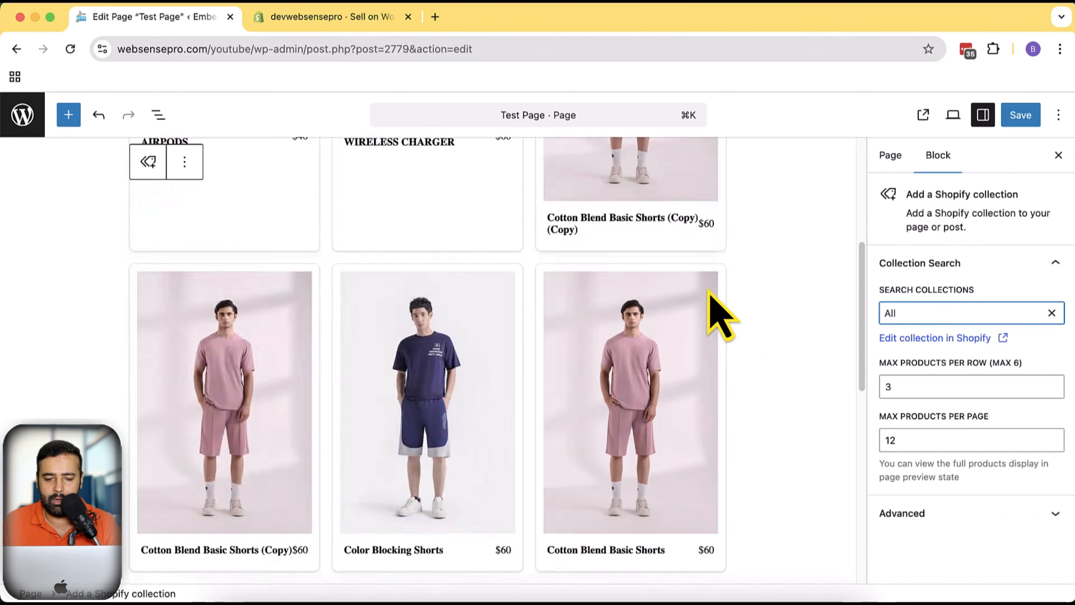
scroll(727, 360, "up", 5)
scroll(746, 324, "down", 10)
scroll(751, 368, "down", 5)
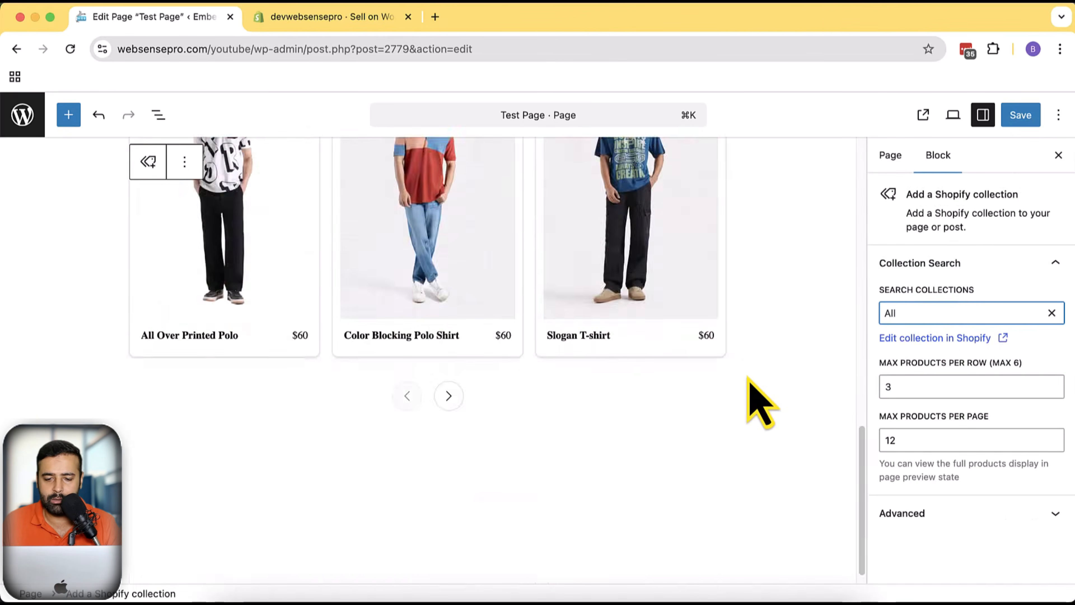
scroll(748, 369, "up", 15)
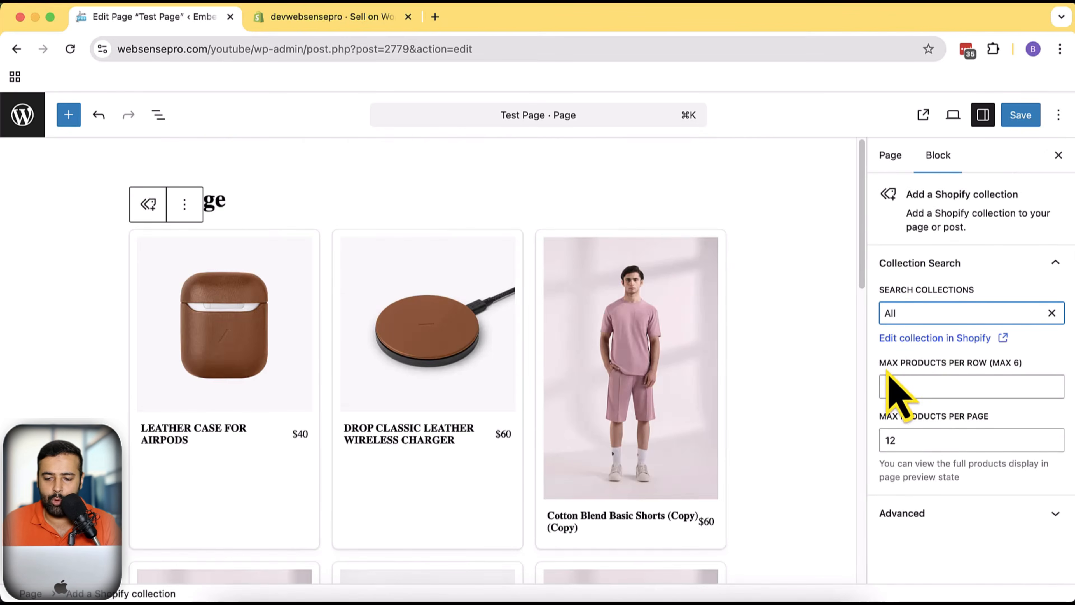
left_click_drag(884, 367, 1011, 369)
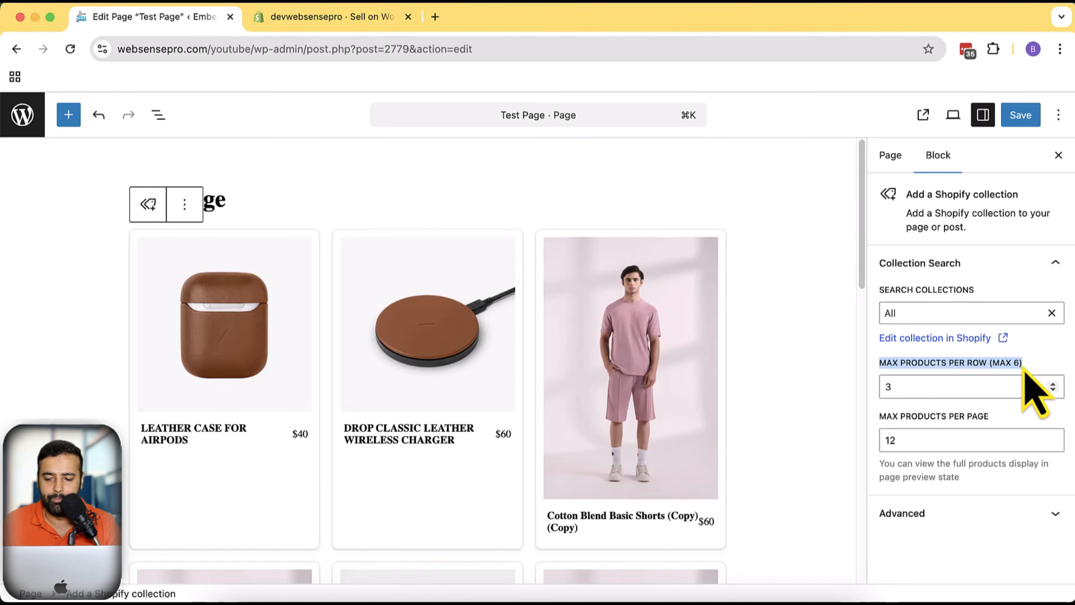
left_click_drag(880, 423, 992, 419)
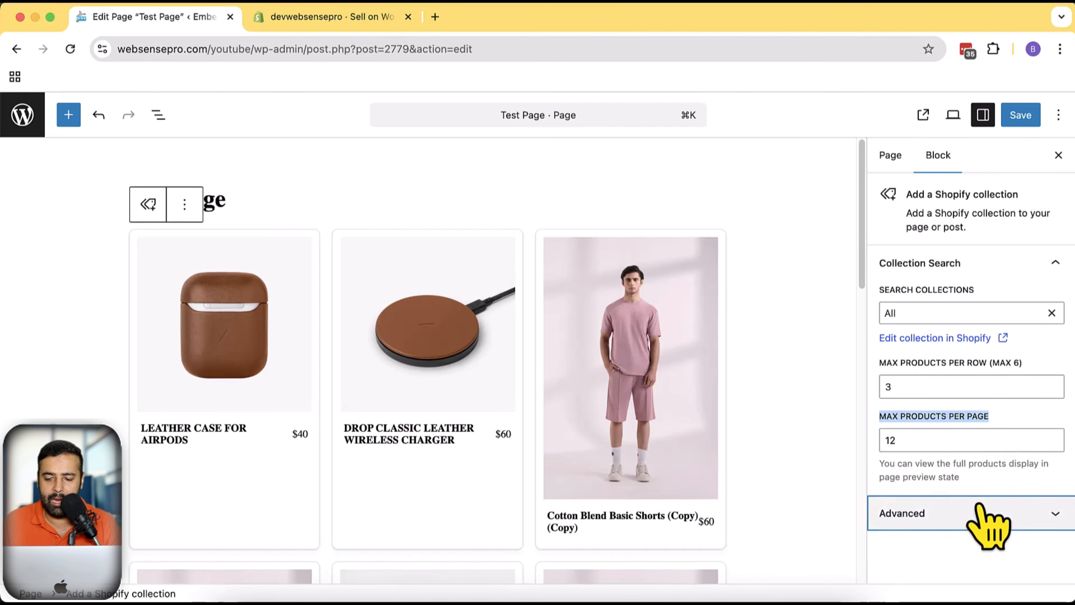
left_click(957, 513)
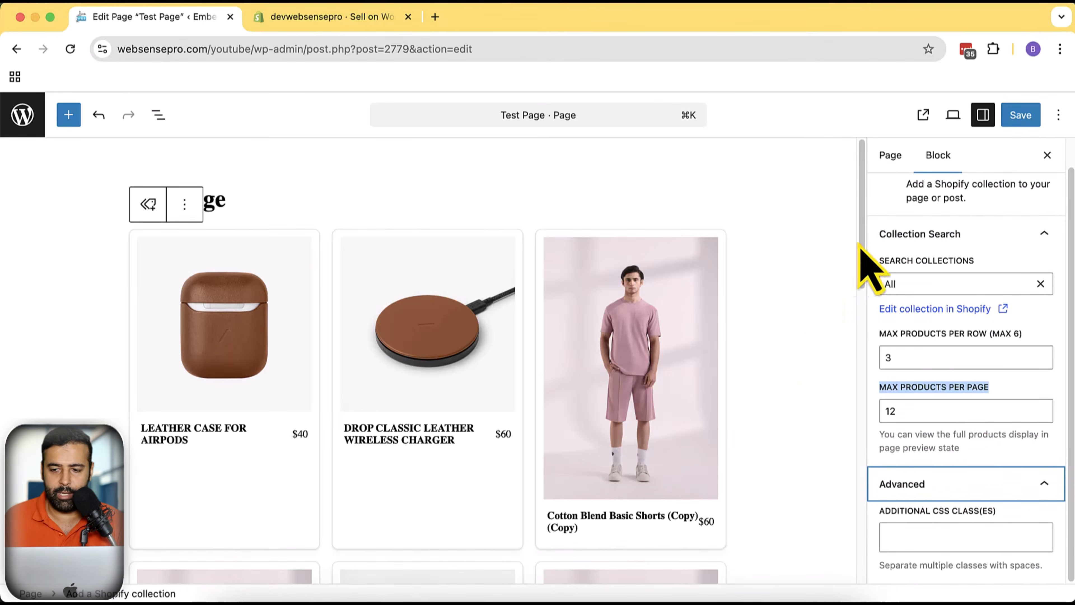
Save the page and open the published page to view the embedded collection
left_click(1019, 121)
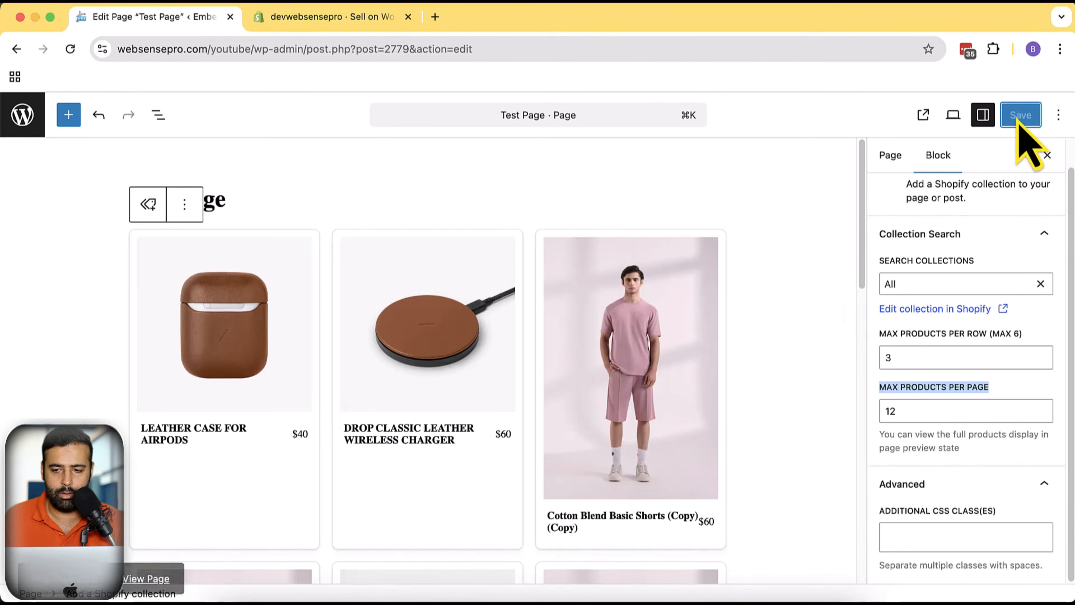
left_click(922, 113)
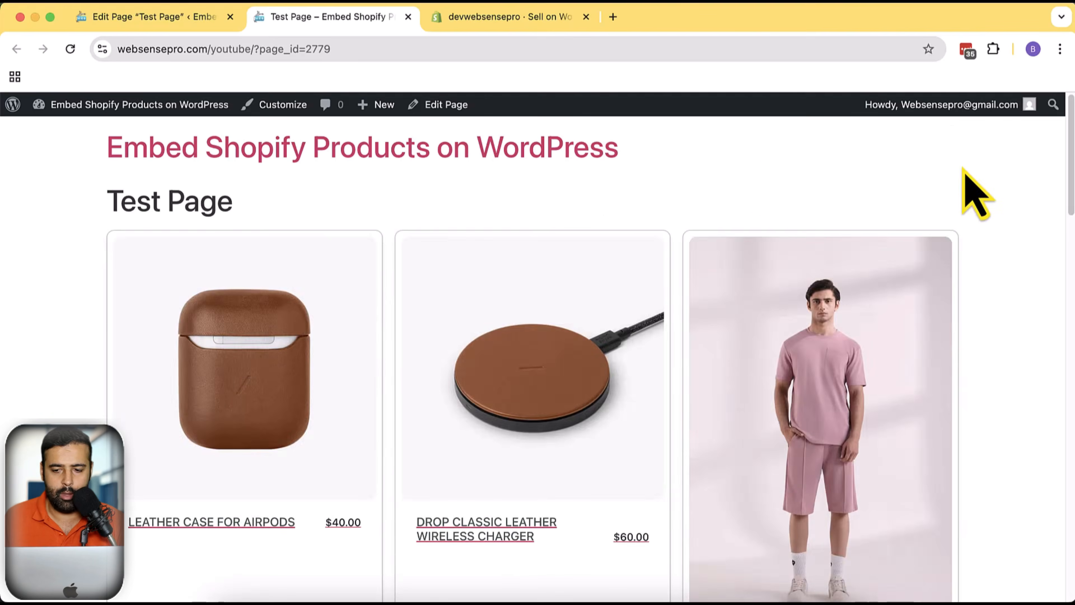
scroll(977, 195, "down", 10)
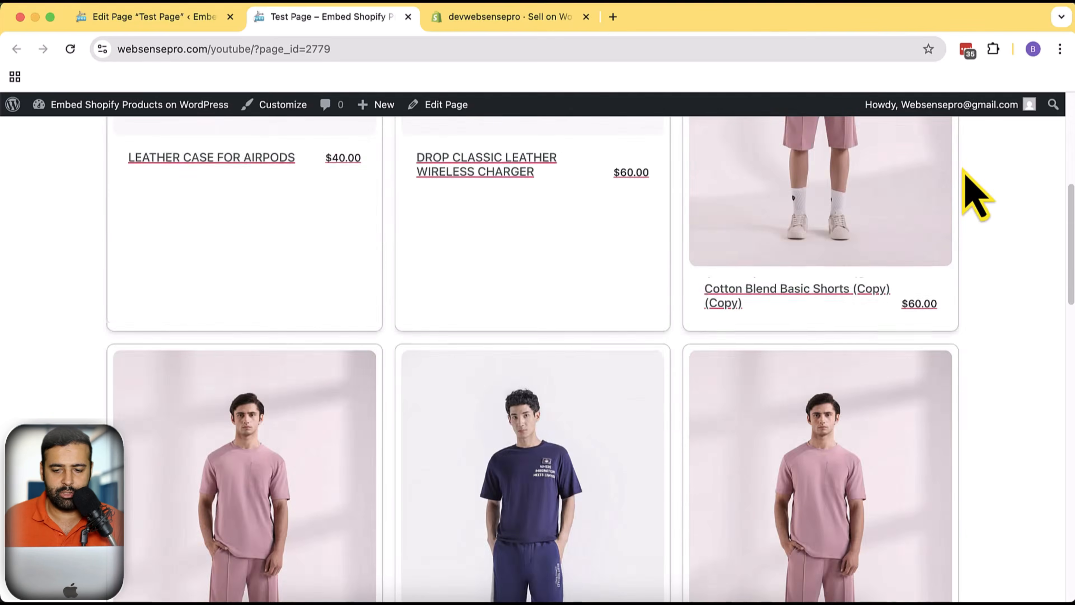
scroll(977, 225, "down", 20)
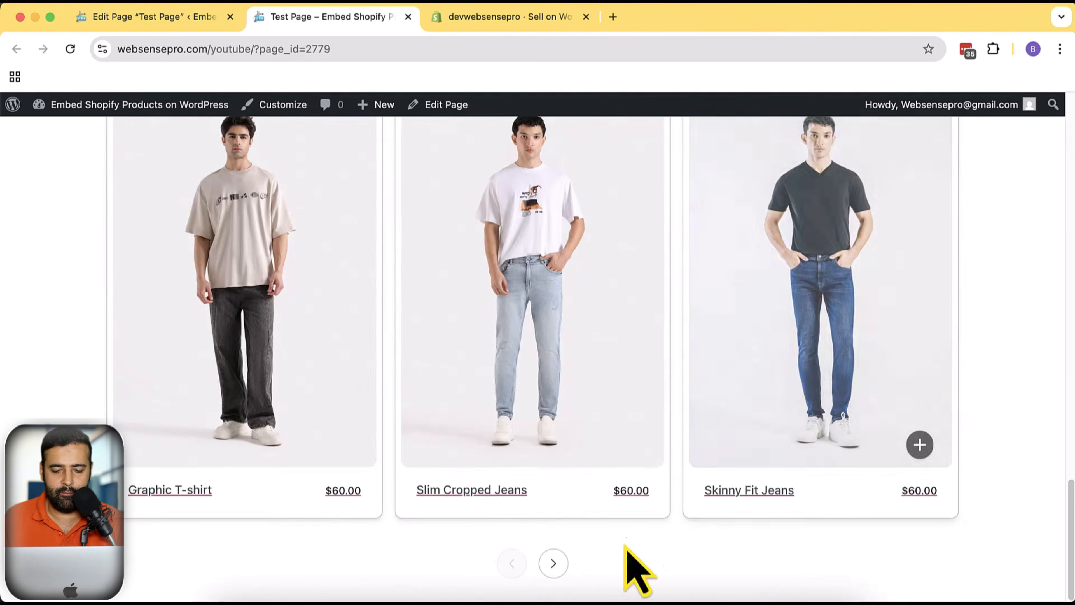
Page through the embedded collection's product pages on the published page
left_click(553, 561)
scroll(969, 312, "down", 20)
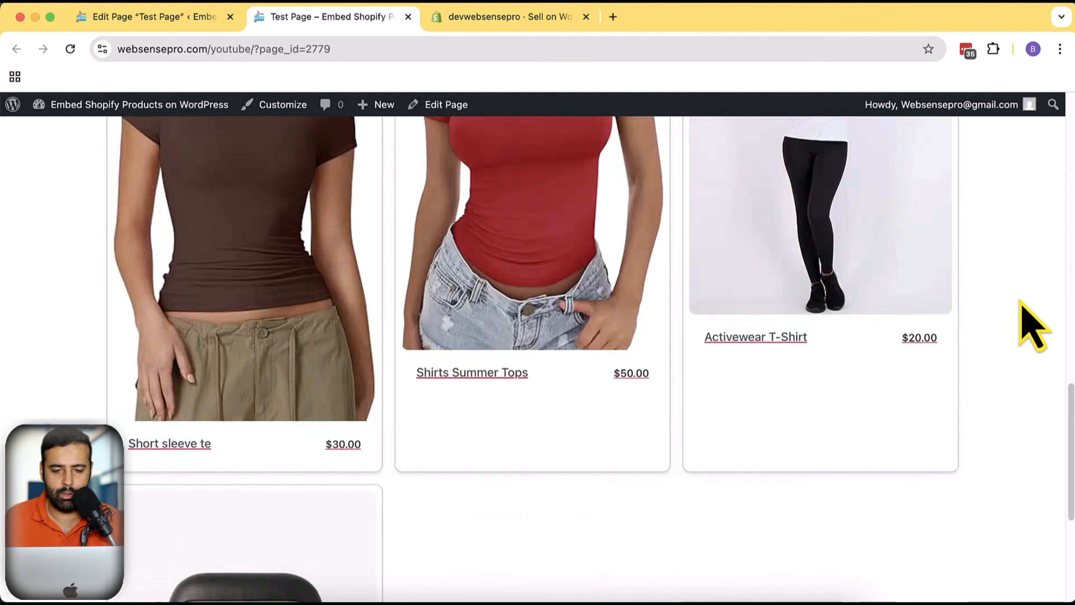
scroll(1007, 334, "up", 10)
scroll(1003, 297, "down", 14)
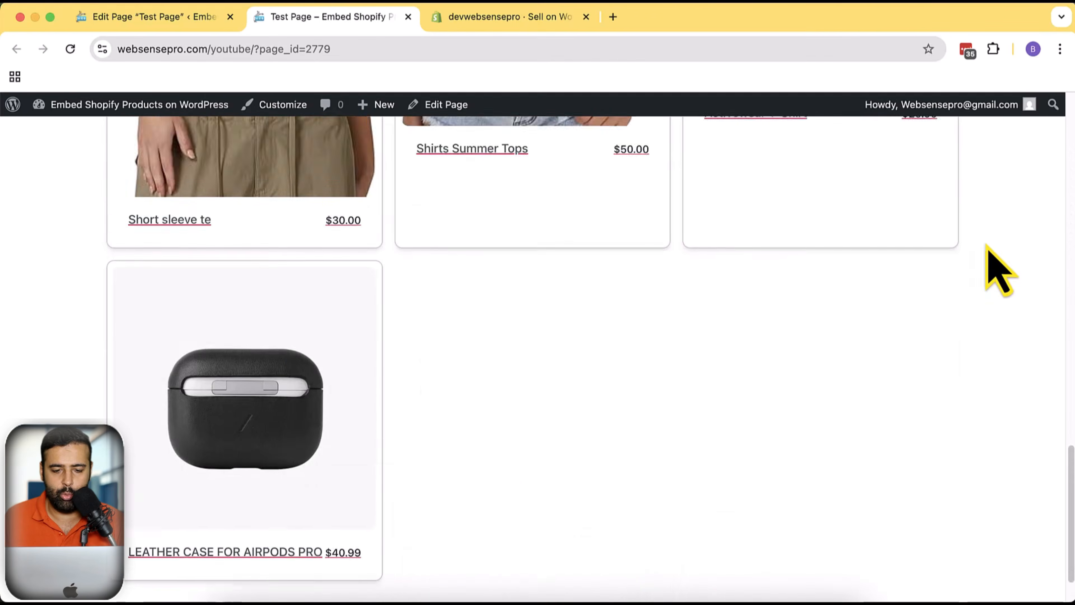
left_click(511, 563)
scroll(1020, 373, "down", 7)
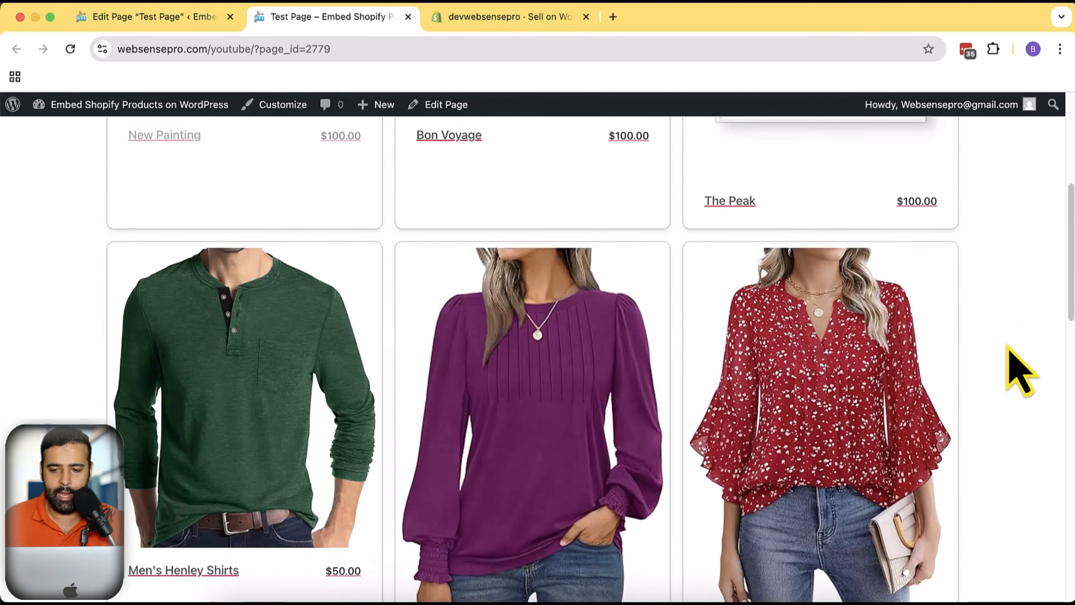
scroll(974, 296, "up", 7)
Open The Peak product's quick view, inspect its size options, and close it
left_click(917, 468)
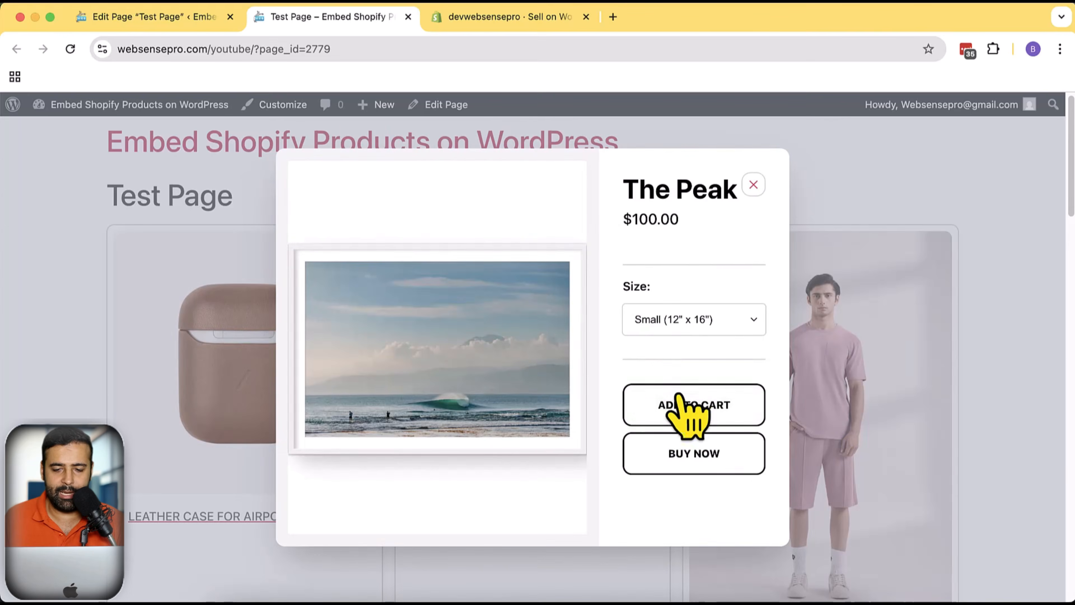
left_click(702, 326)
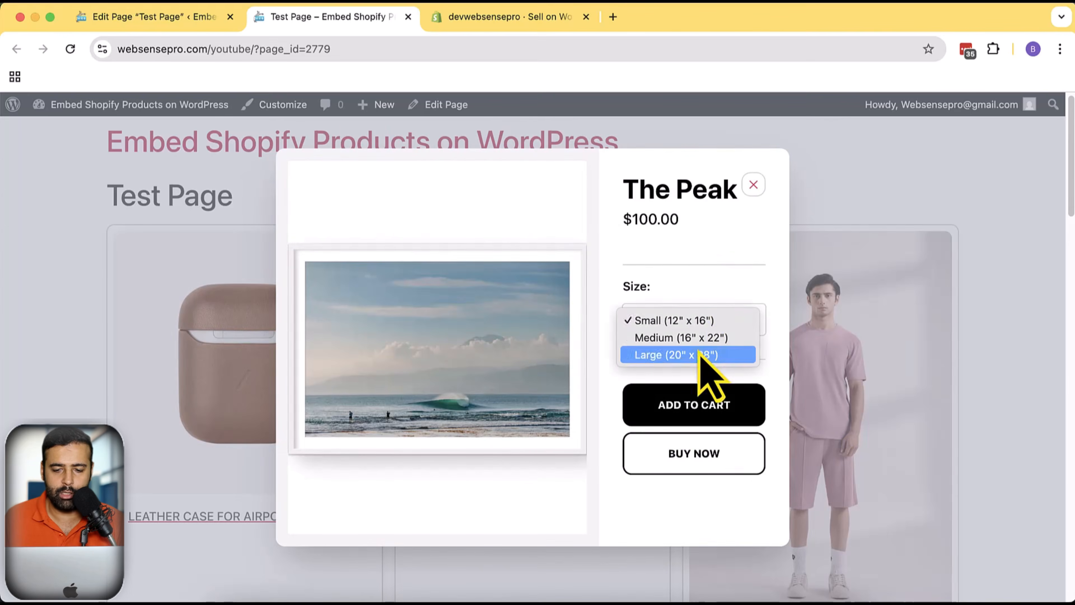
left_click(630, 516)
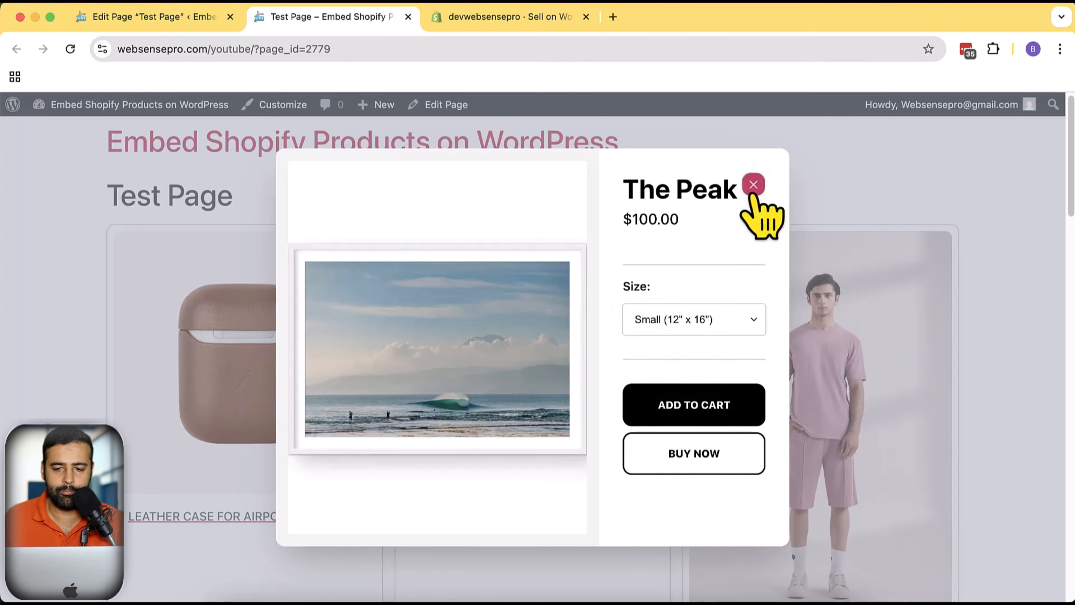
left_click(753, 185)
Switch to the Shopify Sell on WordPress tab and read its recommendations for adding products to WordPress
scroll(1025, 364, "down", 15)
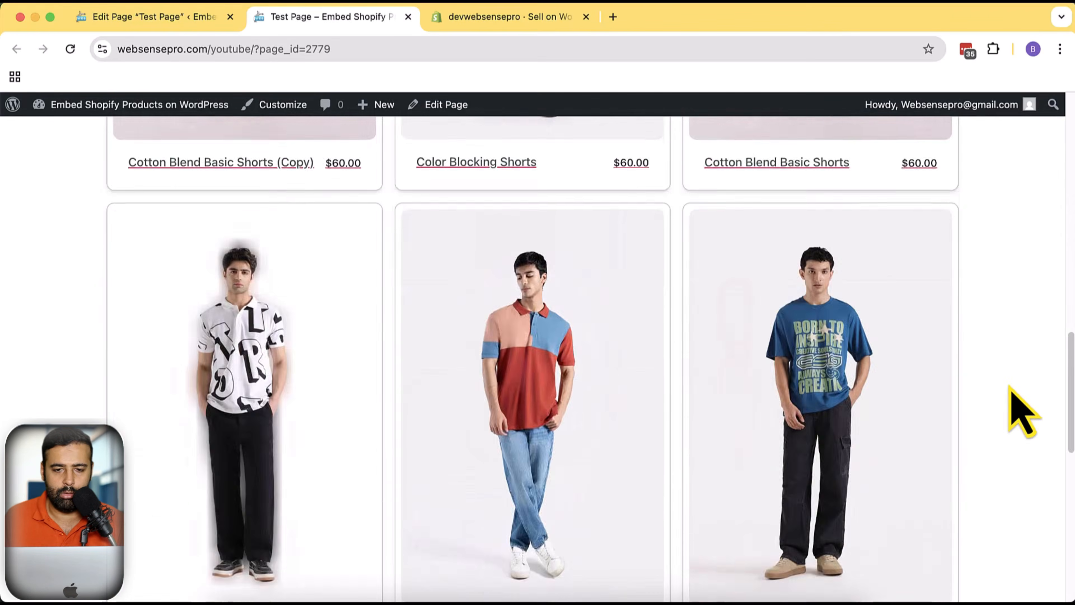
scroll(1015, 394, "up", 15)
left_click(482, 17)
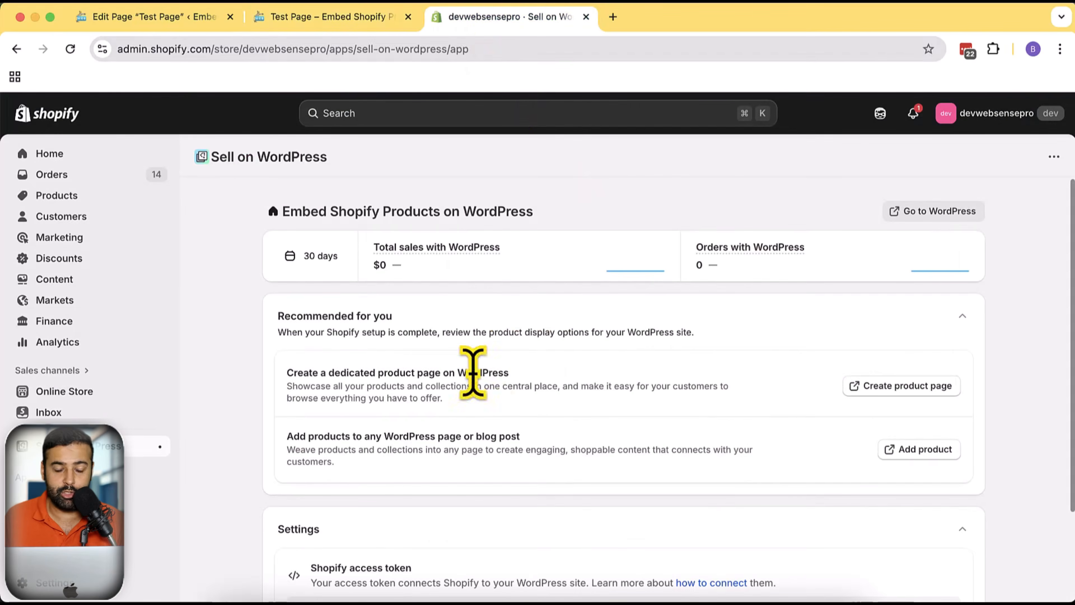
scroll(588, 338, "down", 1)
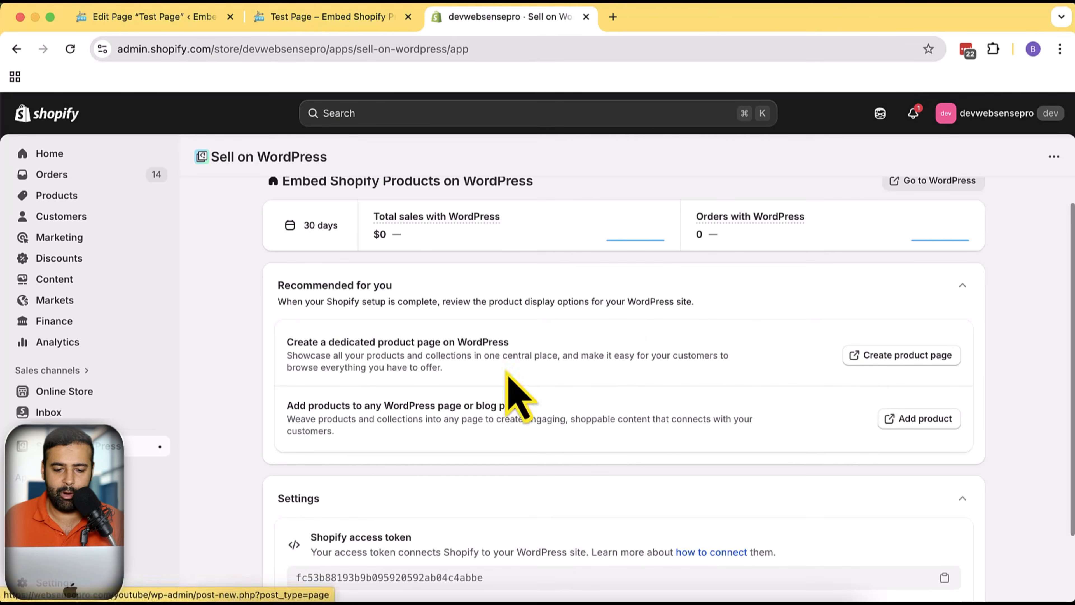
left_click_drag(293, 356, 727, 368)
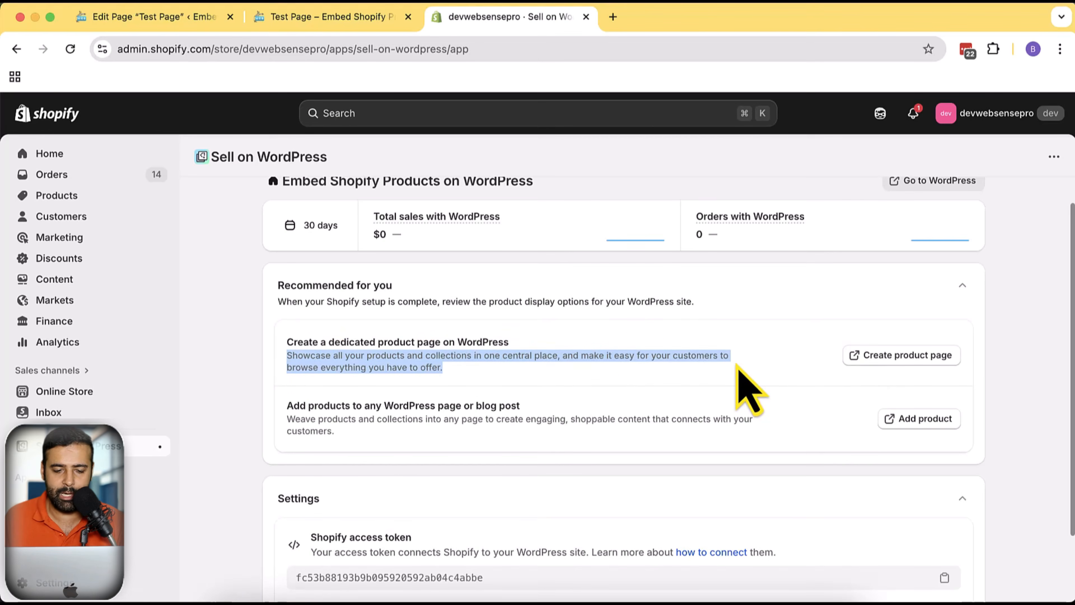
left_click(709, 409)
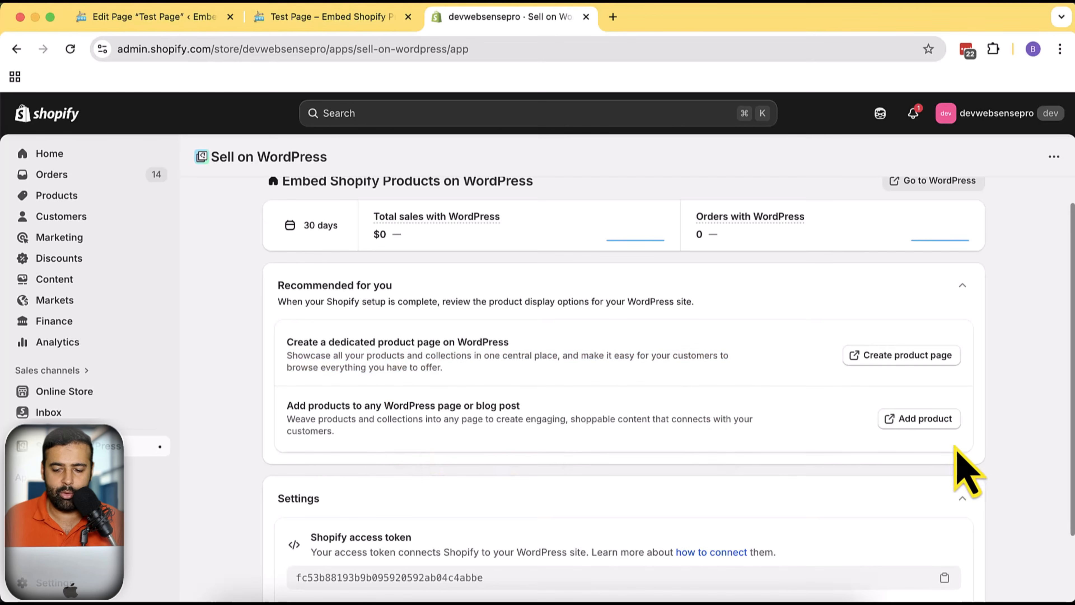
left_click_drag(367, 440, 289, 409)
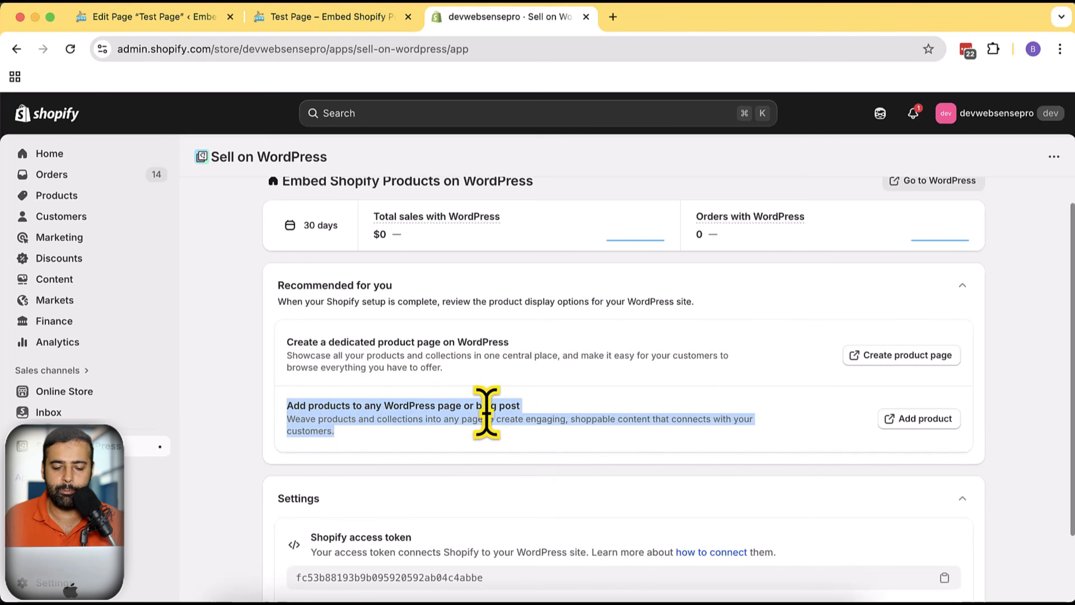
scroll(790, 402, "down", 2)
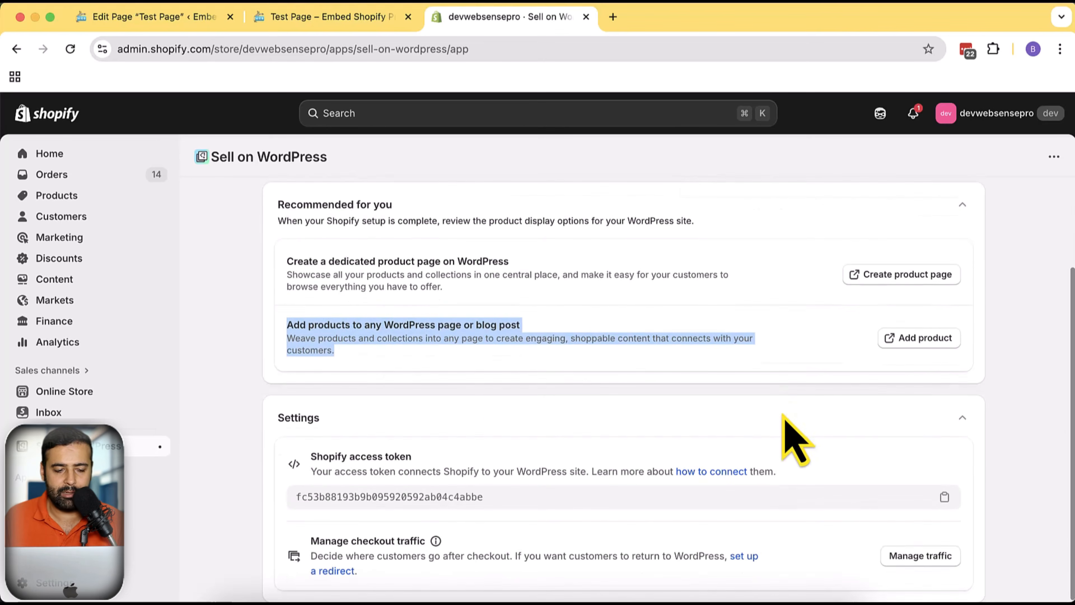